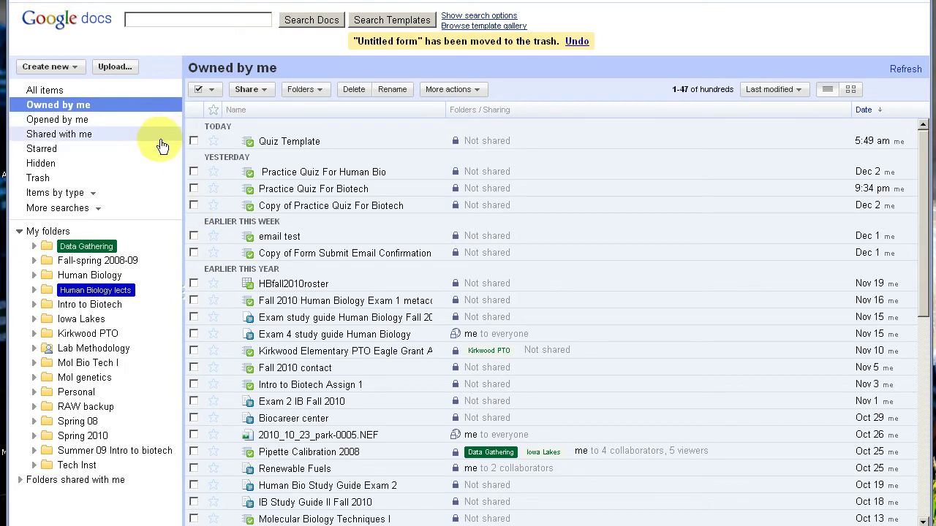
Create a new spreadsheet and enter the row 1 headers "ID", "Are you a good student?" and "What Month is it?" in columns A to C.
{"action": "left_click", "coordinate": [78, 68]}
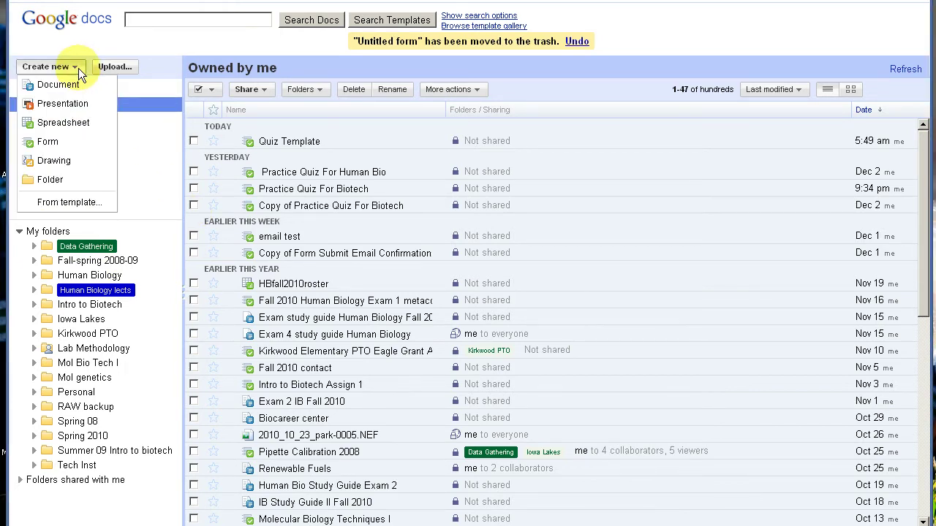
{"action": "left_click", "coordinate": [63, 122]}
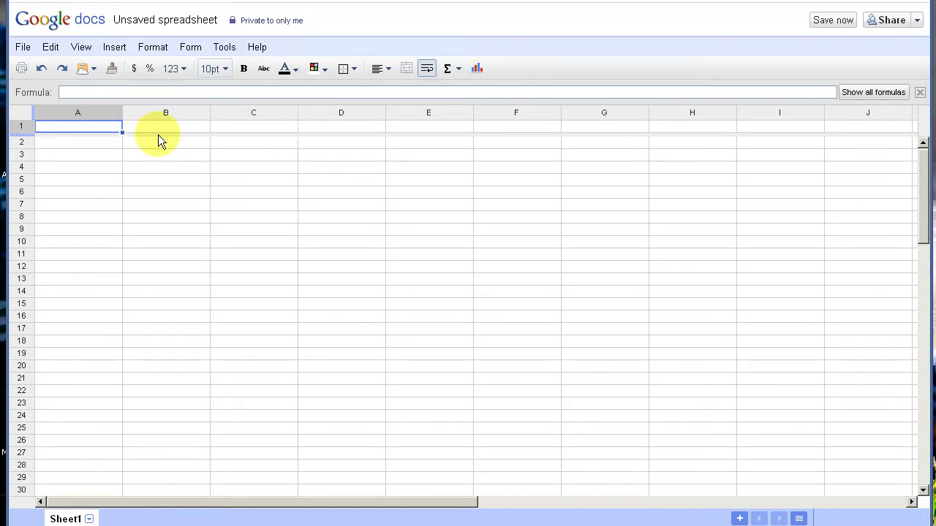
{"action": "type", "text": "ID"}
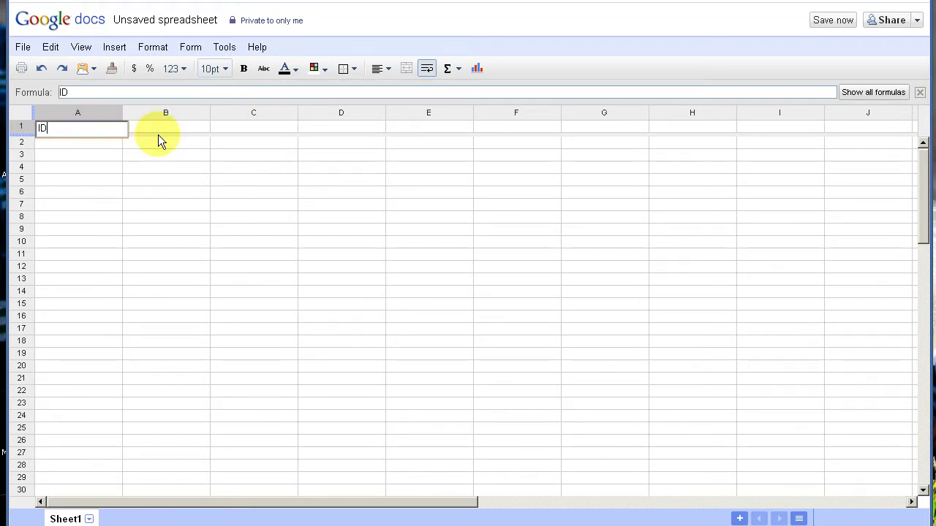
{"action": "left_click", "coordinate": [153, 126]}
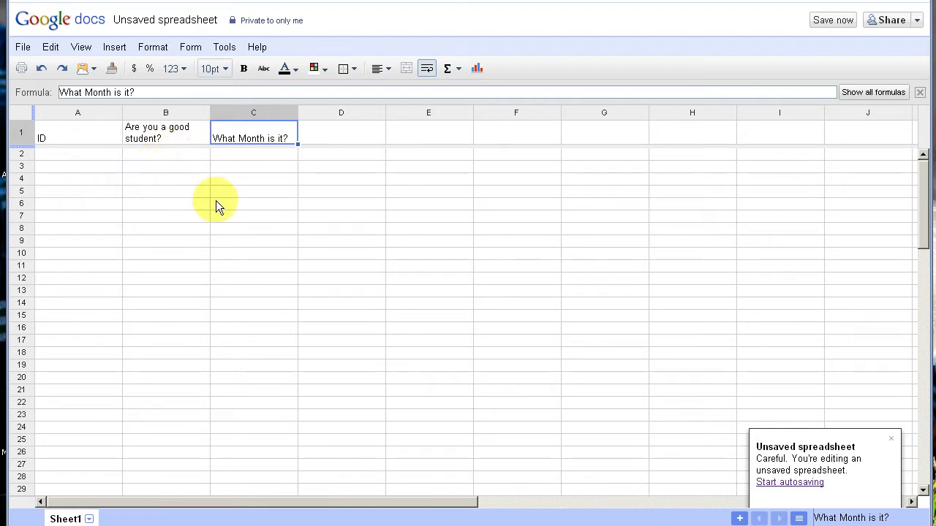
Create a form from the spreadsheet's headers and title it "Quiz".
{"action": "left_click", "coordinate": [192, 48]}
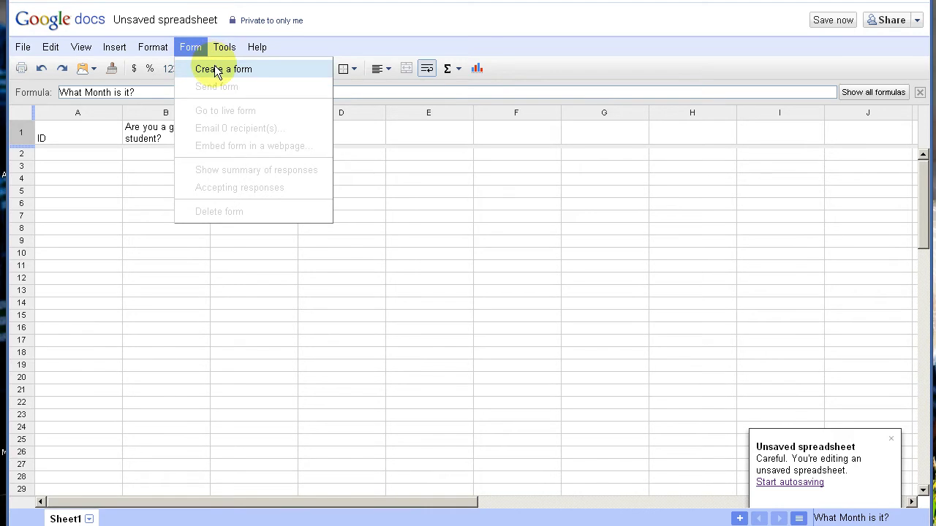
{"action": "left_click", "coordinate": [217, 71]}
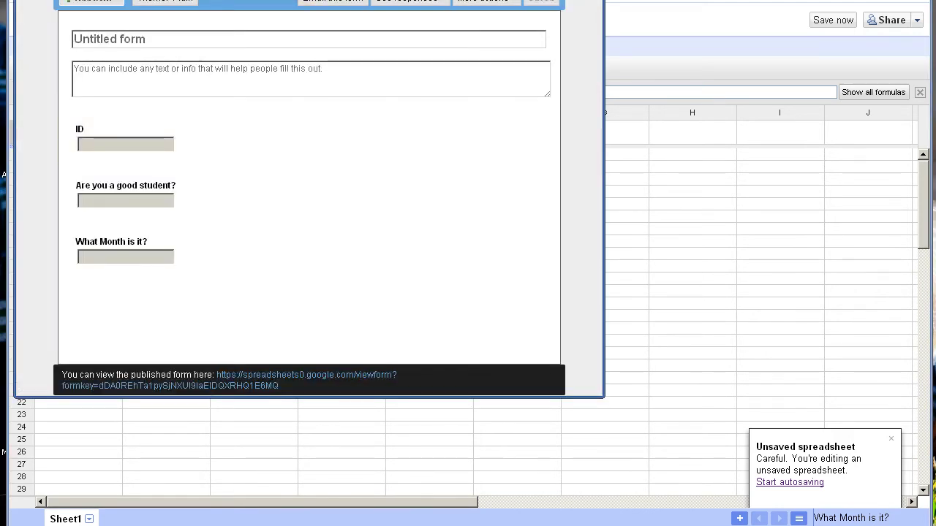
{"action": "left_click_drag", "start_coordinate": [321, 0], "coordinate": [462, 38]}
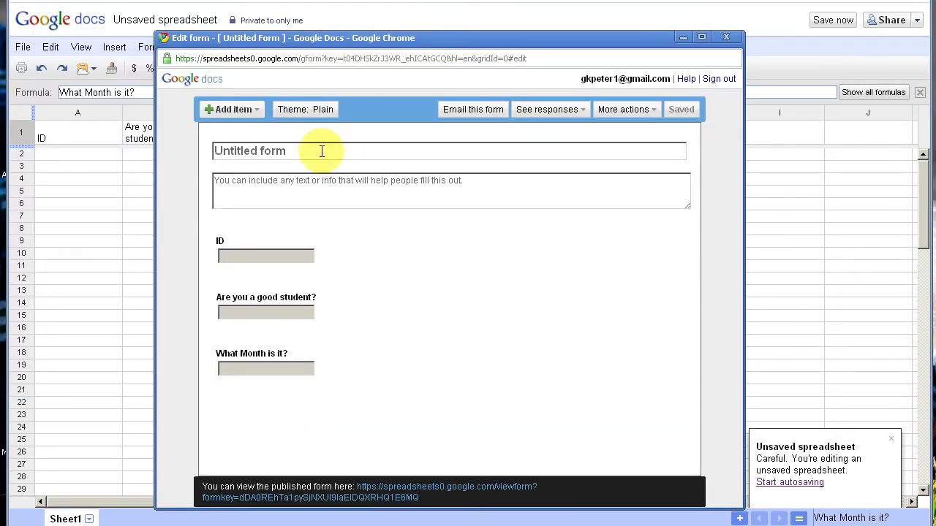
{"action": "left_click", "coordinate": [322, 150]}
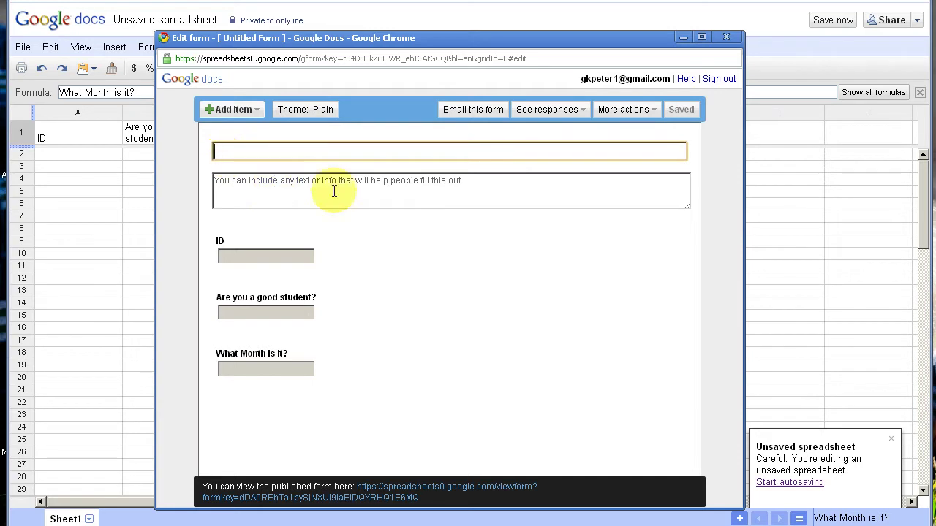
{"action": "type", "text": "Quiz"}
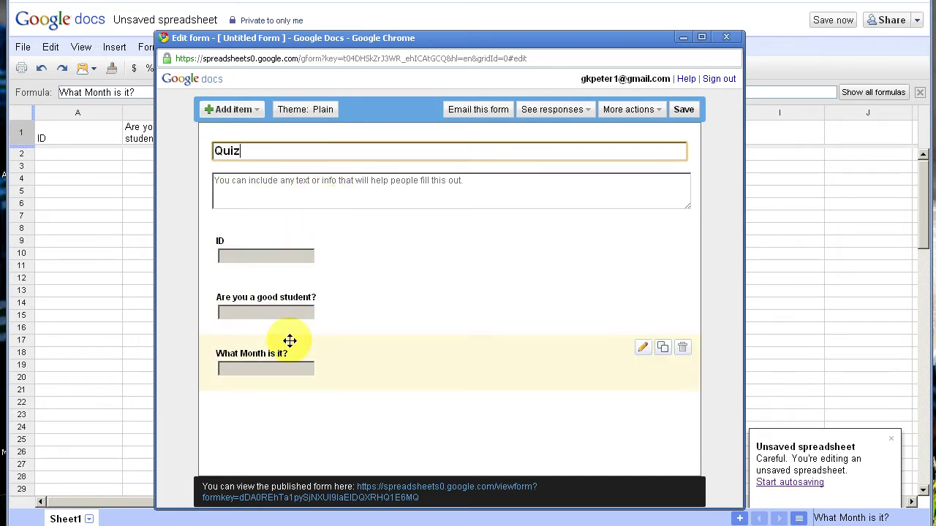
Make the ID question required, keeping it a text question.
{"action": "mouse_move", "coordinate": [297, 258]}
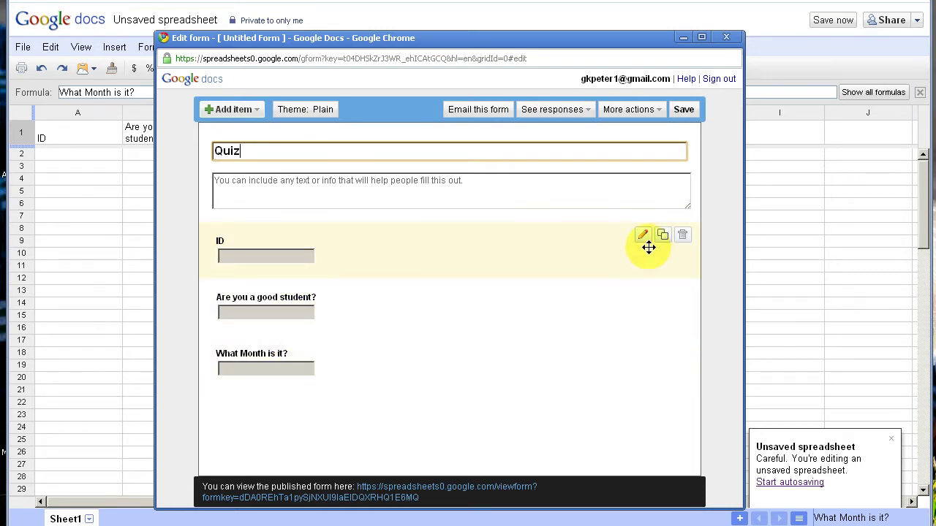
{"action": "left_click", "coordinate": [643, 236]}
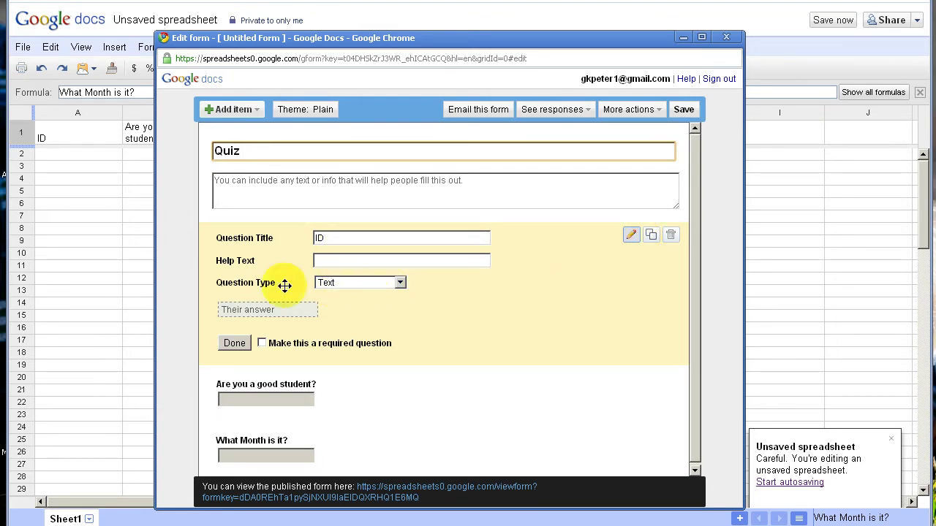
{"action": "left_click", "coordinate": [263, 343]}
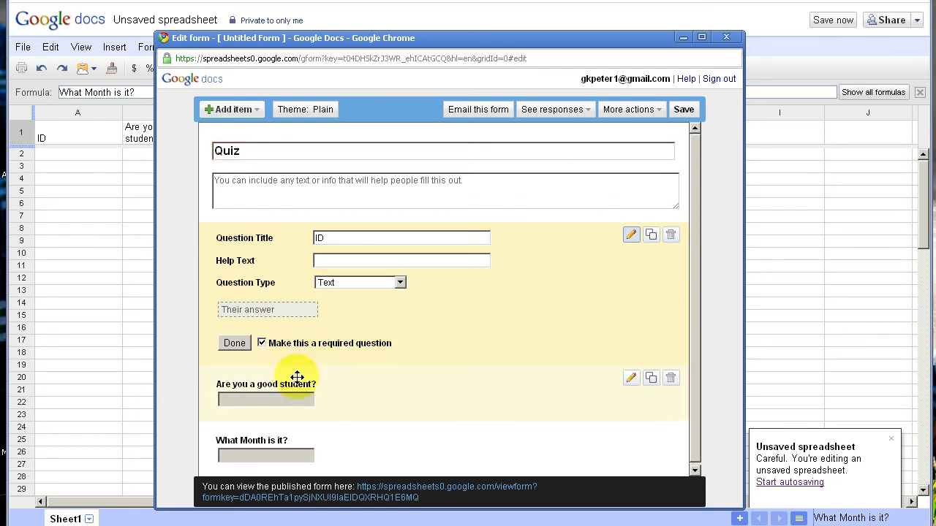
{"action": "left_click", "coordinate": [235, 344]}
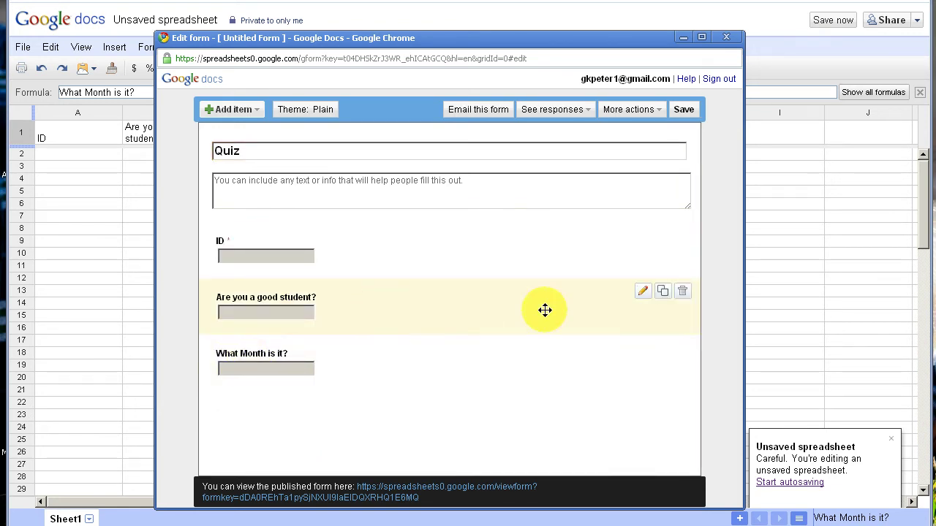
Make "Are you a good student?" a required multiple choice question with the options yes, no and maybe.
{"action": "left_click", "coordinate": [643, 293]}
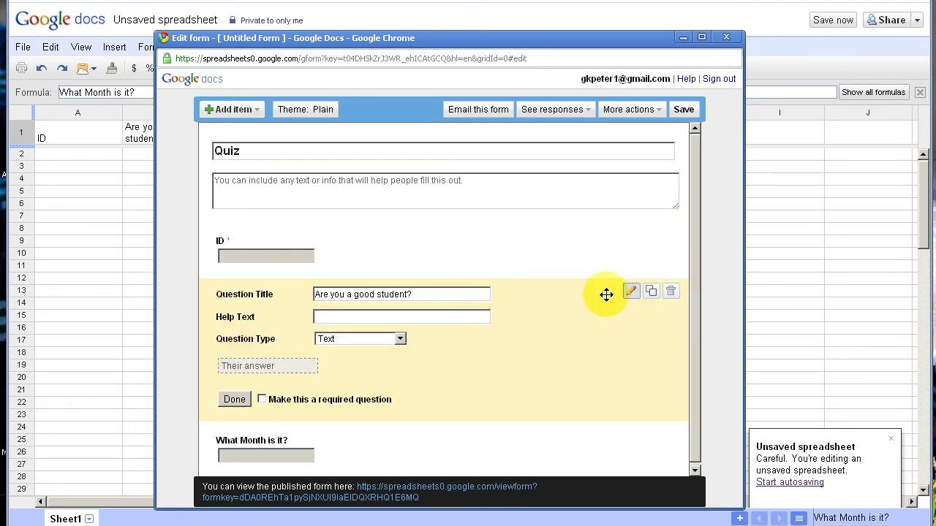
{"action": "left_click", "coordinate": [392, 345]}
{"action": "left_click", "coordinate": [385, 373]}
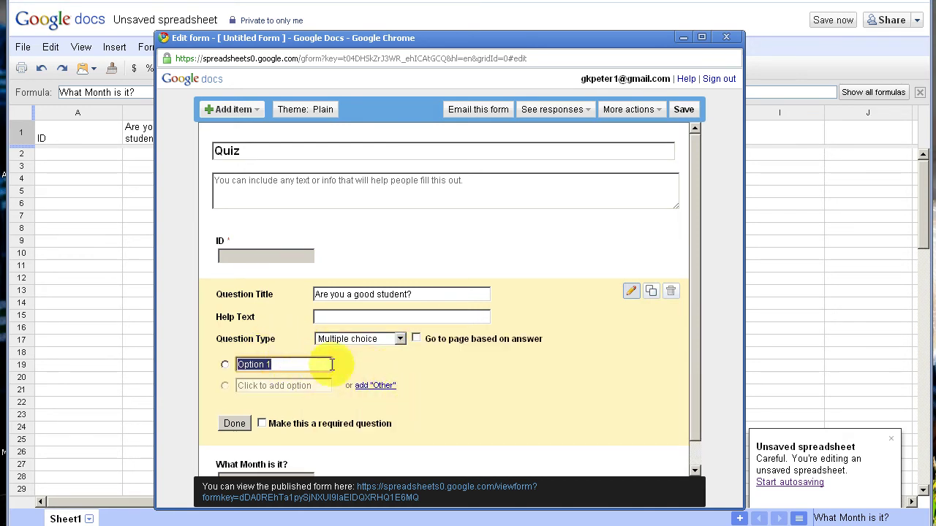
{"action": "scroll", "coordinate": [344, 368], "scroll_direction": "down", "scroll_amount": 1}
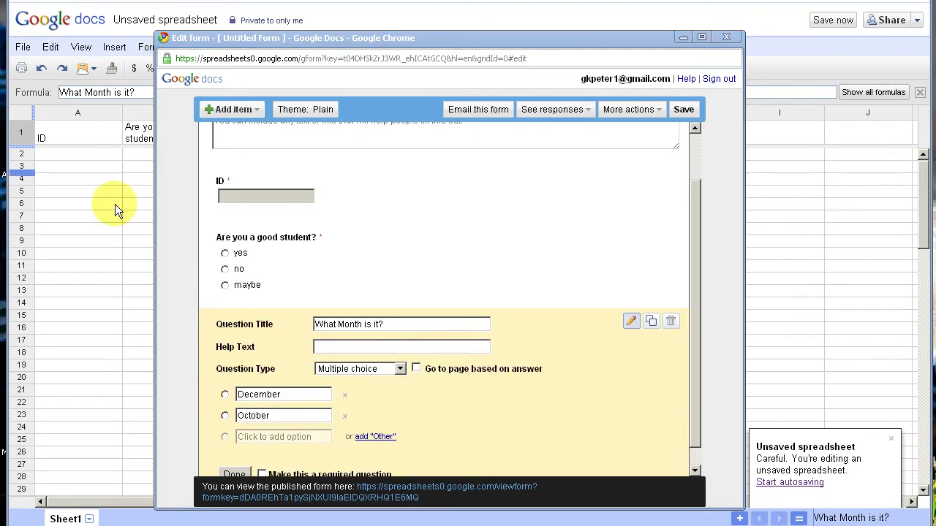
Add November as the third option of the "What Month is it?" question and make the question required.
{"action": "left_click", "coordinate": [301, 437]}
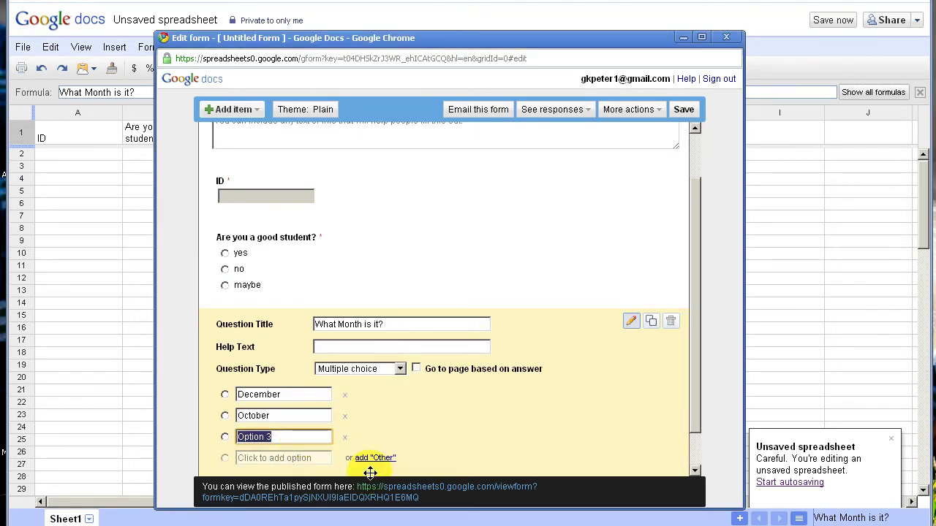
{"action": "type", "text": "November"}
{"action": "scroll", "coordinate": [439, 432], "scroll_direction": "down", "scroll_amount": 1}
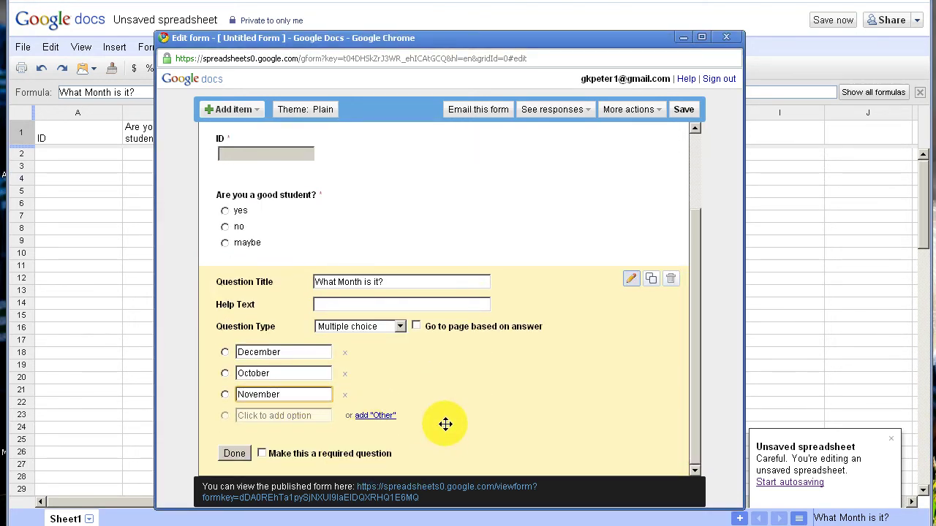
{"action": "left_click", "coordinate": [262, 453]}
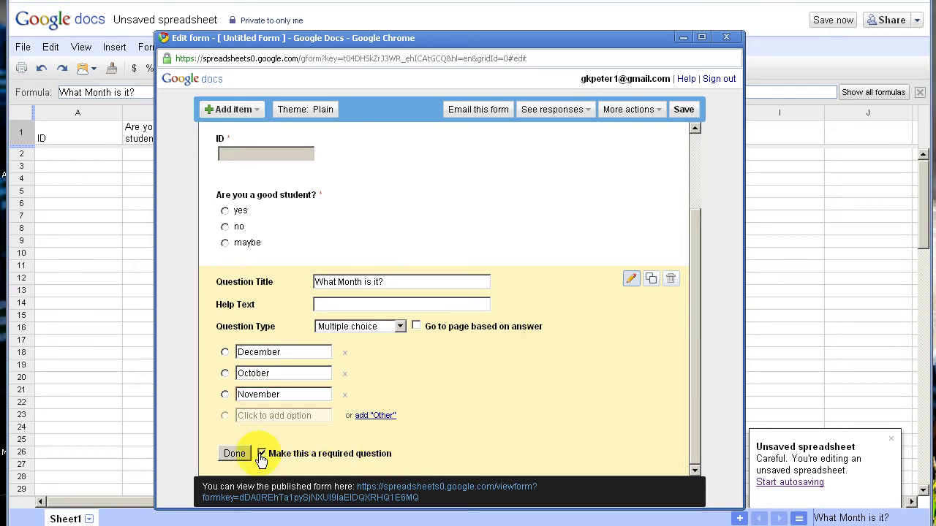
{"action": "left_click", "coordinate": [233, 454]}
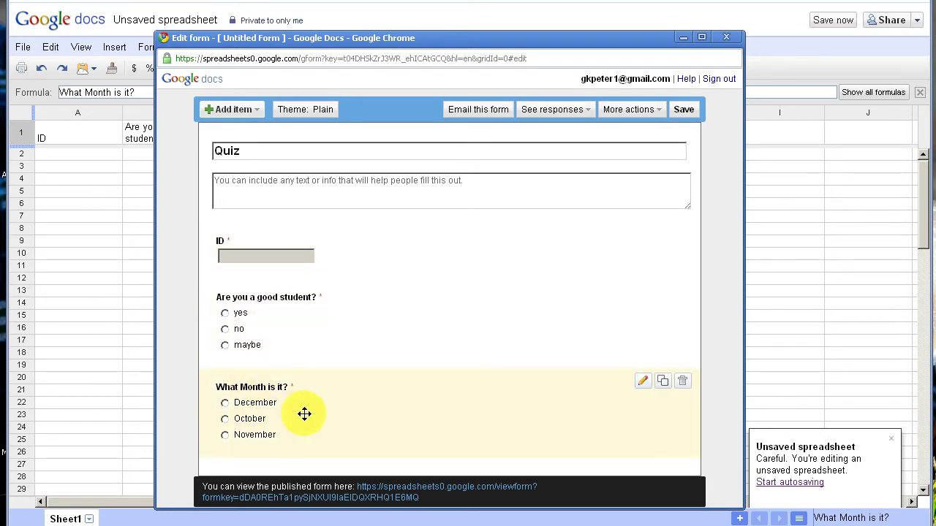
Save the Quiz form and close its editing window.
{"action": "left_click", "coordinate": [681, 109]}
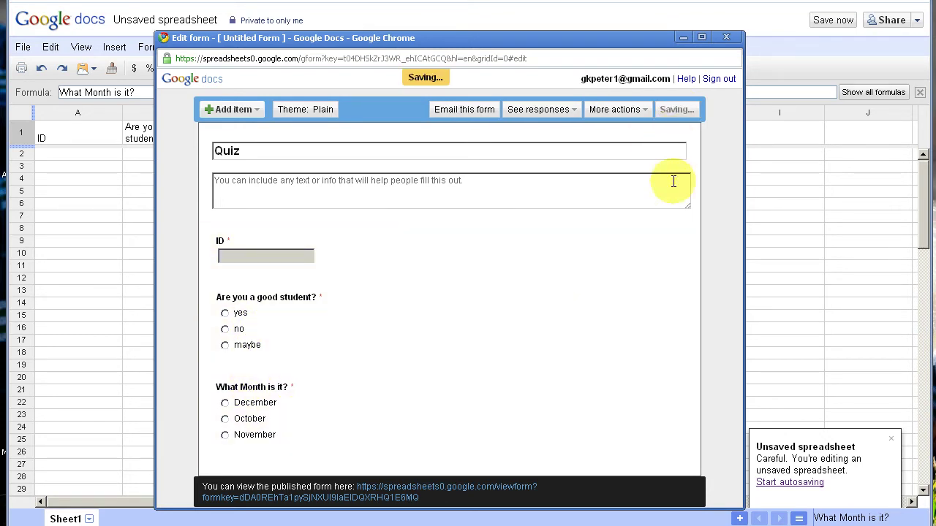
{"action": "left_click", "coordinate": [727, 37]}
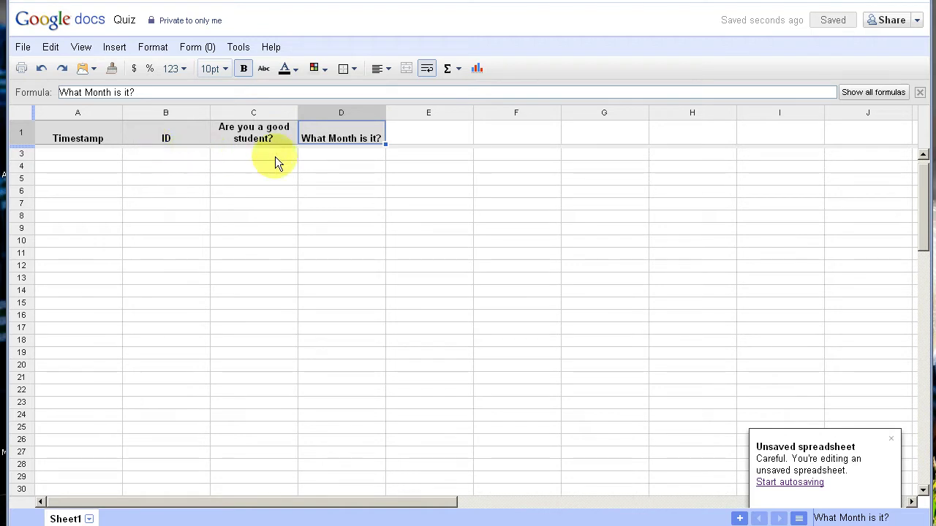
Open the live form and submit an answer key response with ID "Answer", yes for good student and December for the month.
{"action": "left_click", "coordinate": [199, 50]}
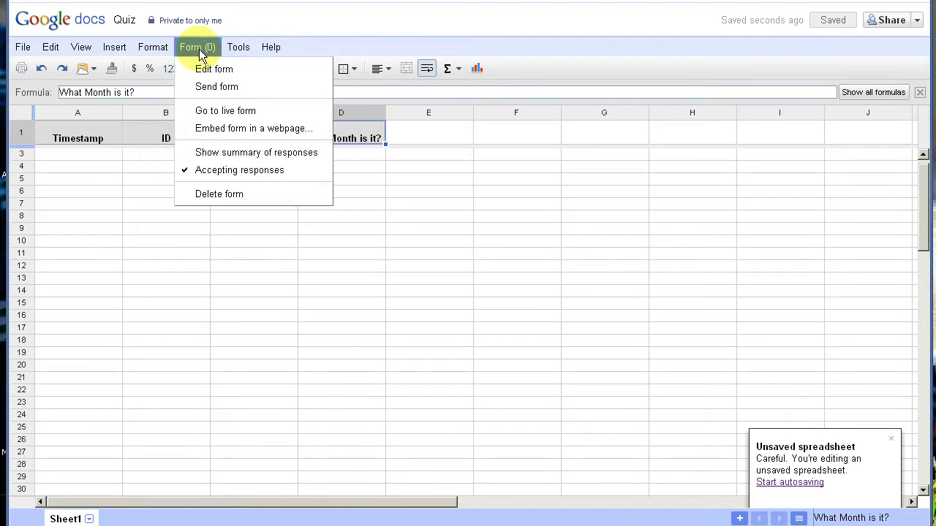
{"action": "left_click", "coordinate": [214, 113]}
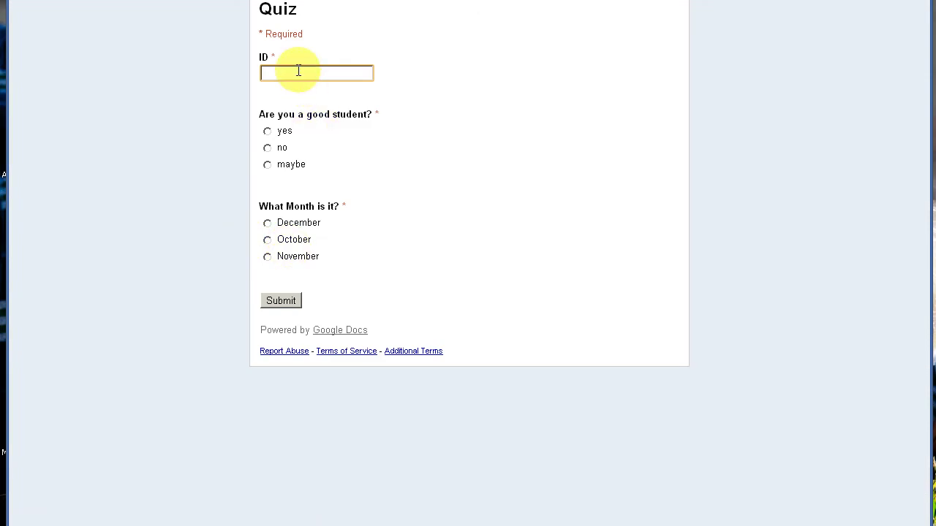
{"action": "type", "text": "A"}
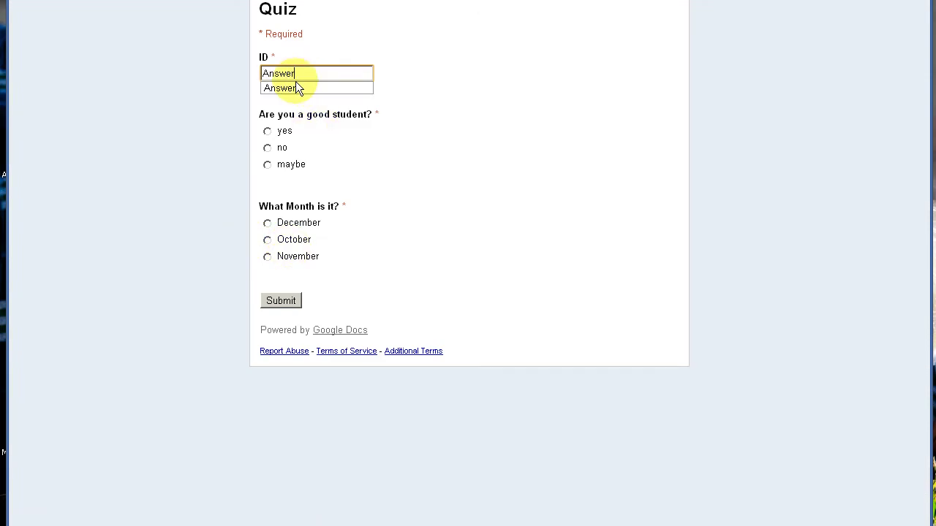
{"action": "type", "text": "nswer"}
{"action": "left_click", "coordinate": [293, 88]}
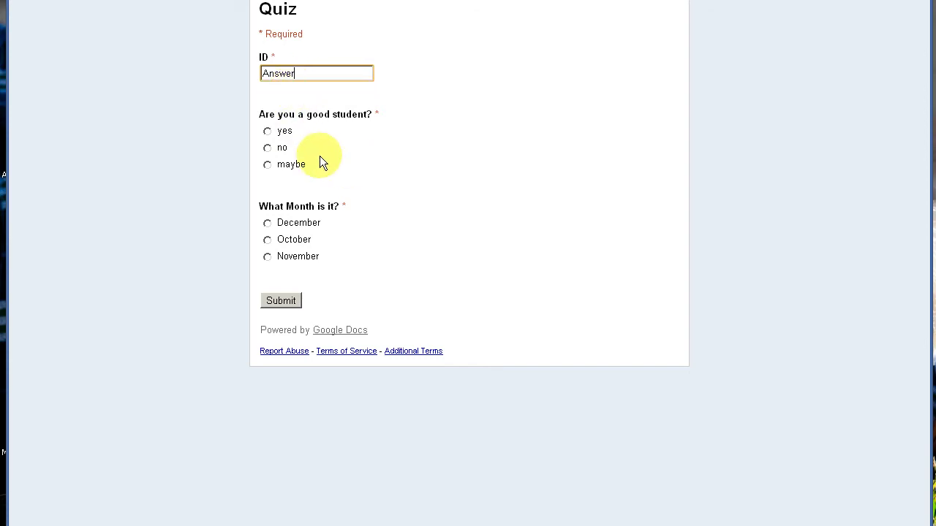
{"action": "left_click", "coordinate": [269, 131]}
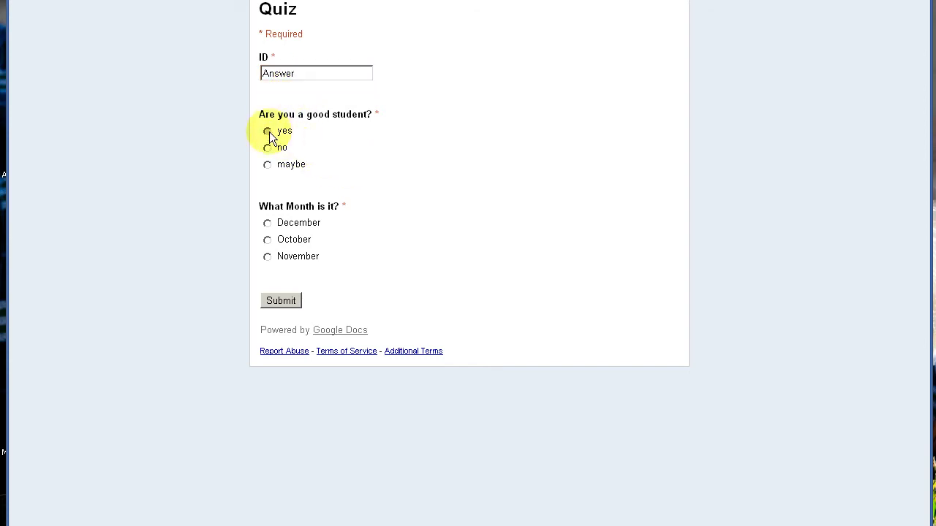
{"action": "left_click", "coordinate": [268, 223]}
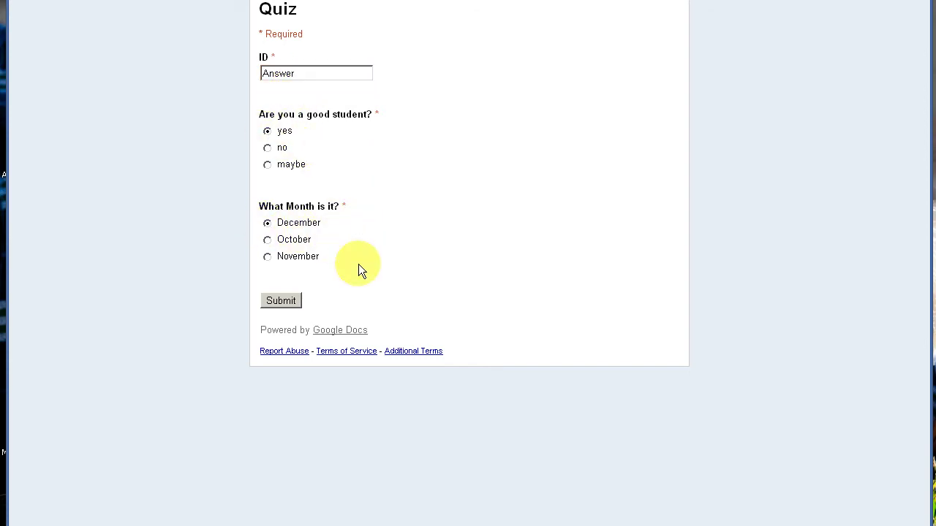
{"action": "left_click", "coordinate": [285, 301]}
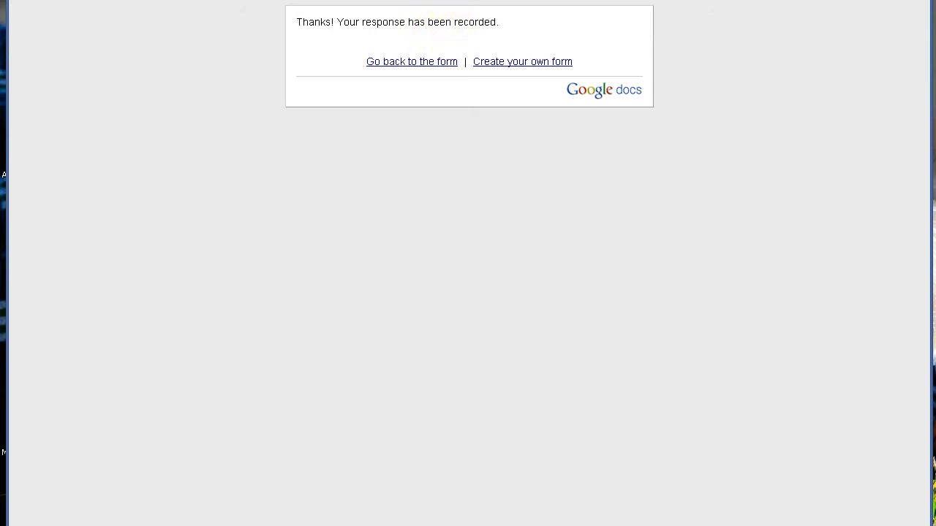
Back in the Quiz spreadsheet, link cell A1 of a new Sheet2 with =Sheet1!B1 and fill the formula across to C1.
{"action": "key", "text": "ctrl+Tab"}
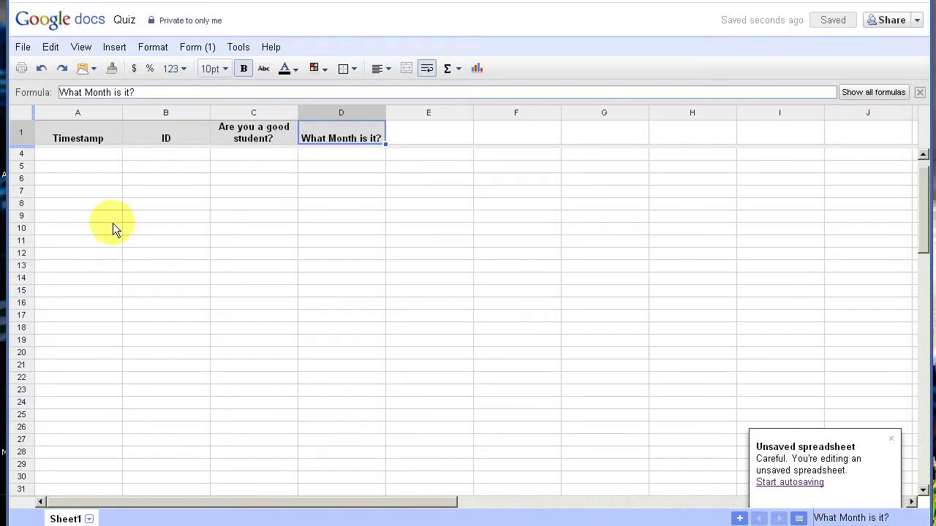
{"action": "scroll", "coordinate": [84, 188], "scroll_direction": "up", "scroll_amount": 1}
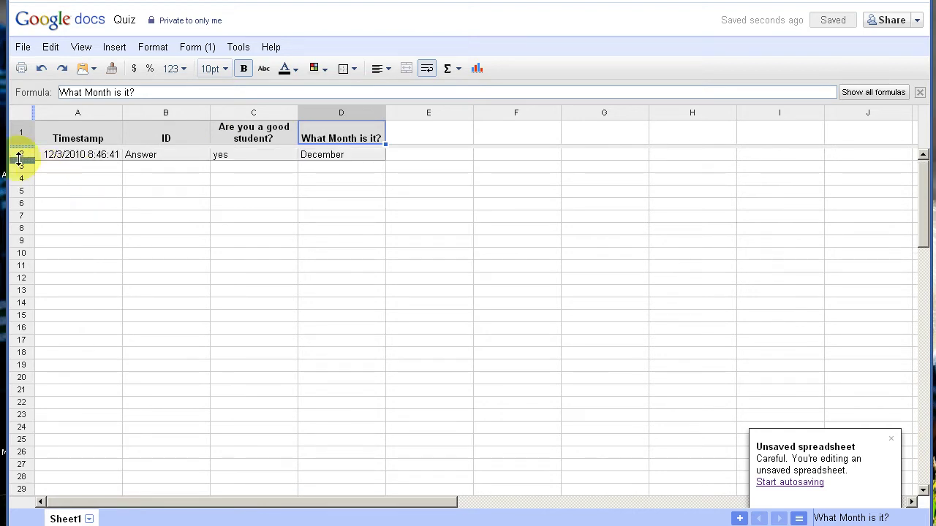
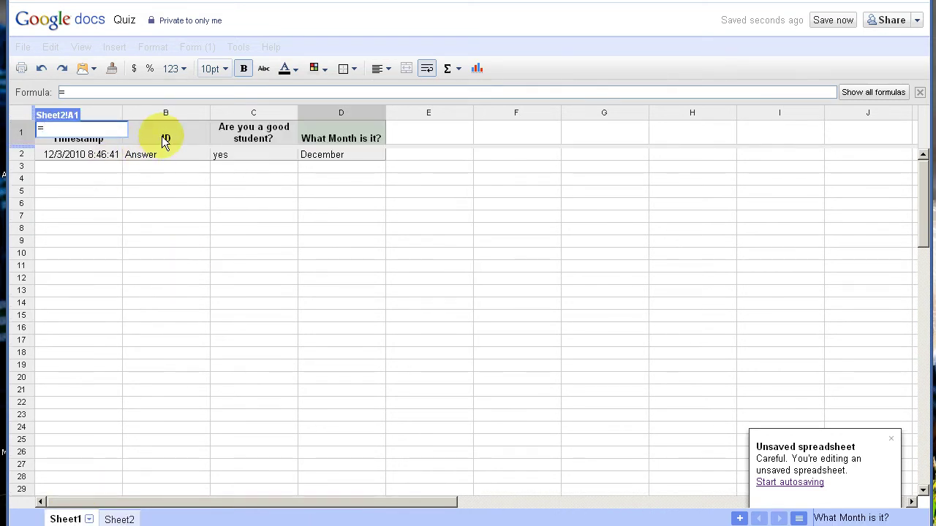
{"action": "left_click", "coordinate": [163, 139]}
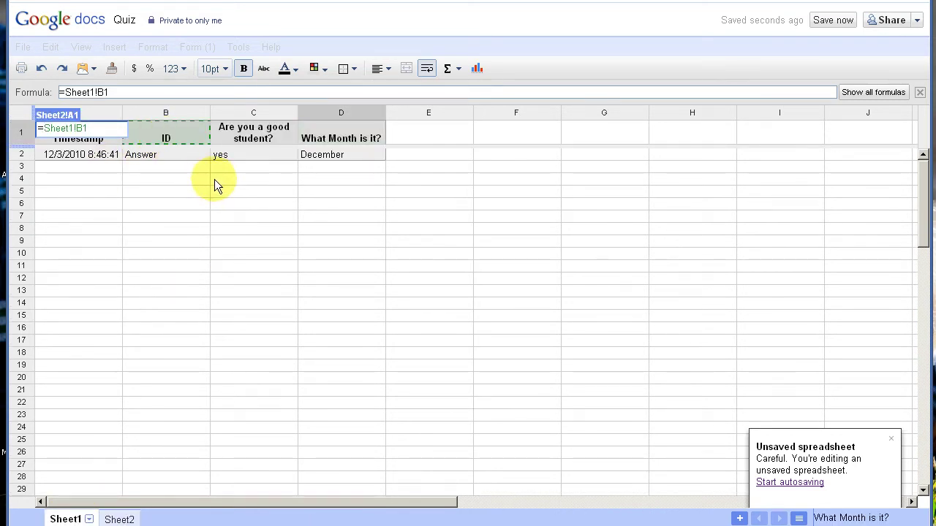
{"action": "key", "text": "Return"}
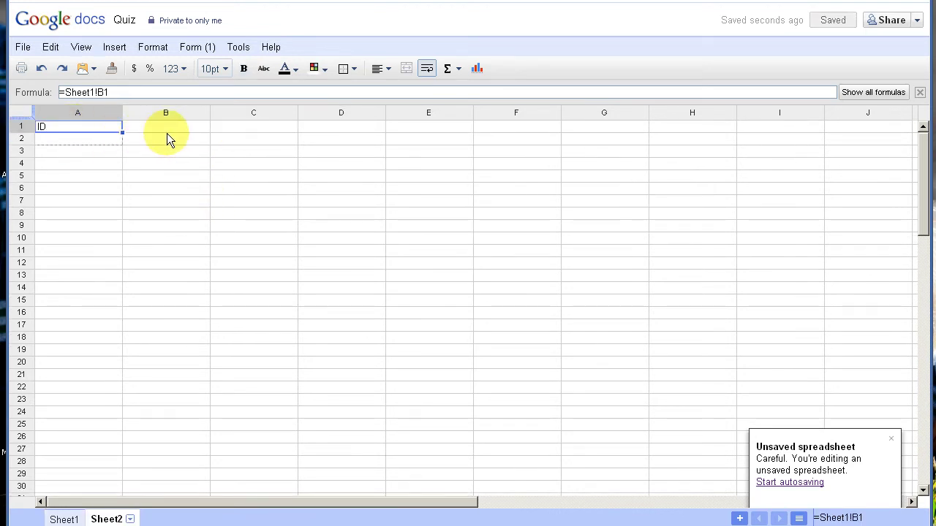
{"action": "left_click_drag", "start_coordinate": [225, 132], "coordinate": [248, 129]}
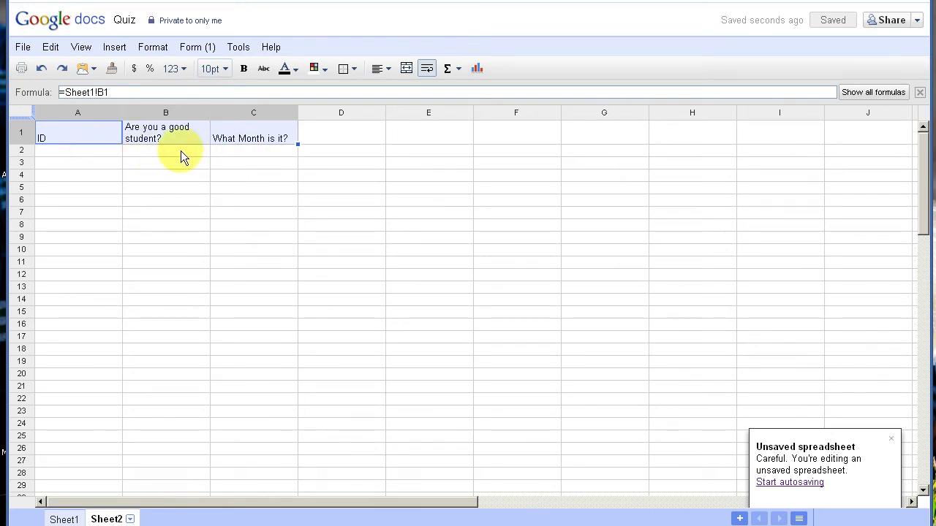
{"action": "left_click", "coordinate": [65, 519]}
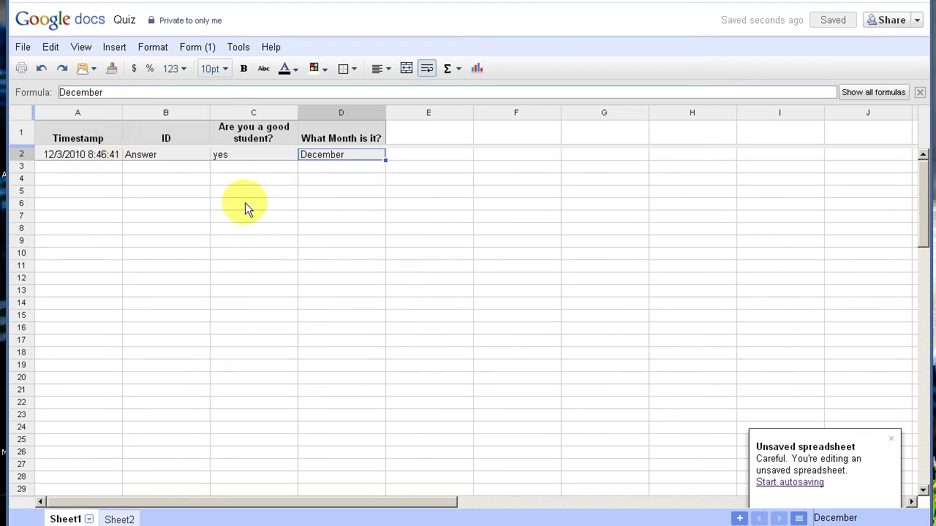
{"action": "left_click", "coordinate": [120, 519]}
{"action": "left_click", "coordinate": [68, 153]}
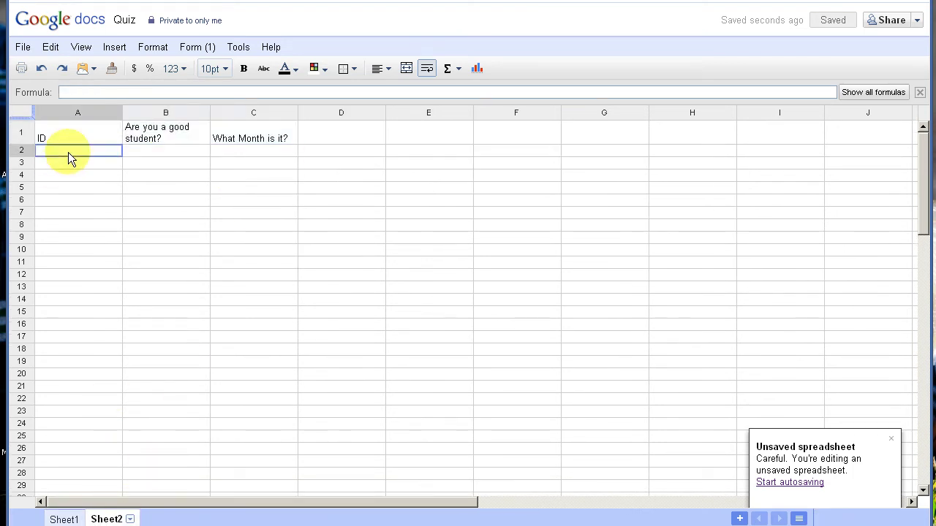
{"action": "type", "text": "="}
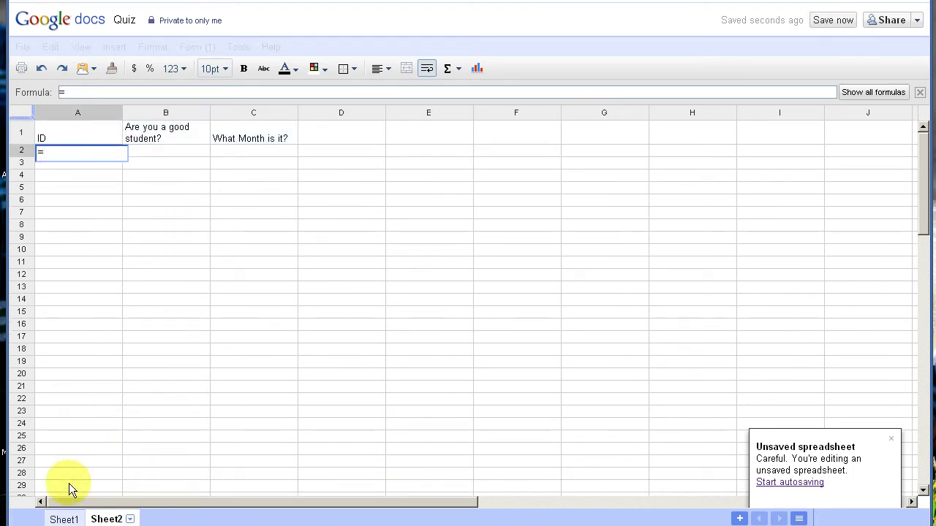
{"action": "left_click", "coordinate": [64, 519]}
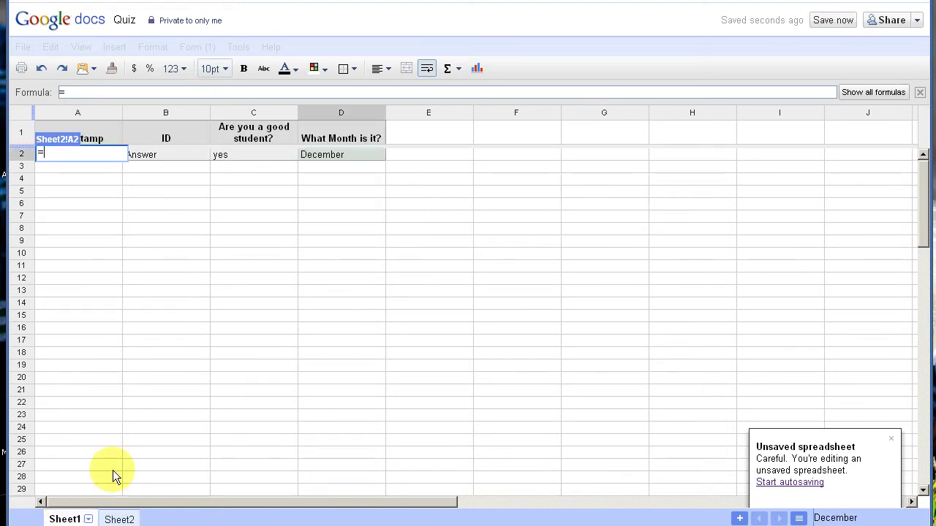
{"action": "left_click", "coordinate": [170, 154]}
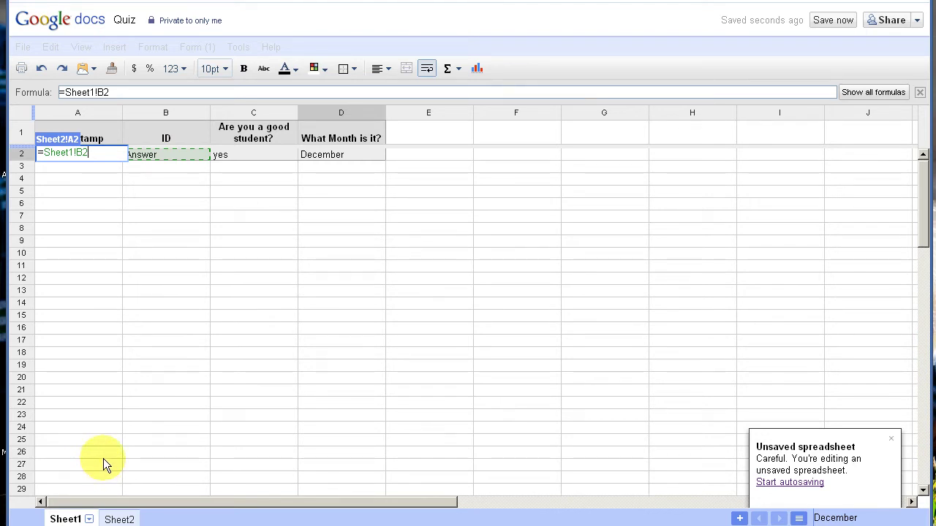
{"action": "key", "text": "BackSpace"}
{"action": "key", "text": "BackSpace"}
{"action": "key", "text": "BackSpace"}
{"action": "key", "text": "BackSpace"}
{"action": "key", "text": "BackSpace"}
{"action": "key", "text": "BackSpace"}
{"action": "key", "text": "BackSpace"}
{"action": "key", "text": "BackSpace"}
{"action": "key", "text": "BackSpace"}
{"action": "type", "text": "arr"}
{"action": "key", "text": "BackSpace"}
{"action": "key", "text": "BackSpace"}
{"action": "key", "text": "BackSpace"}
{"action": "key", "text": "BackSpace"}
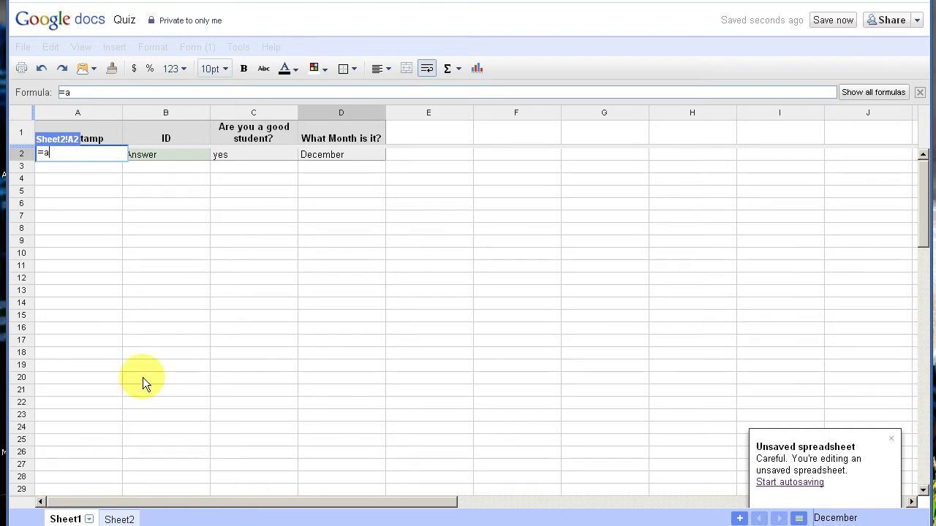
{"action": "key", "text": "ctrl+shift+Page_Down"}
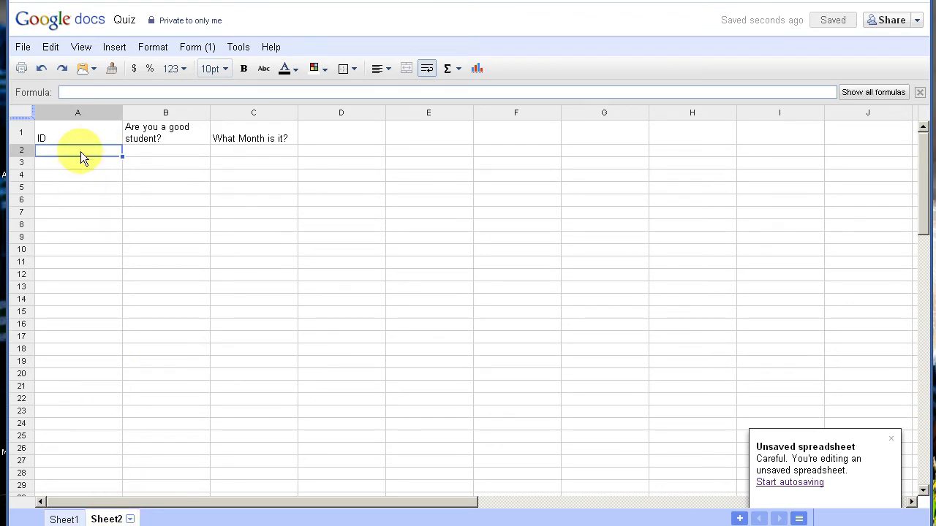
Enter =ARRAYFORMULA(Sheet1!B2:B) in cell A2 of Sheet2 to pull in the ID column of the responses.
{"action": "type", "text": "=a"}
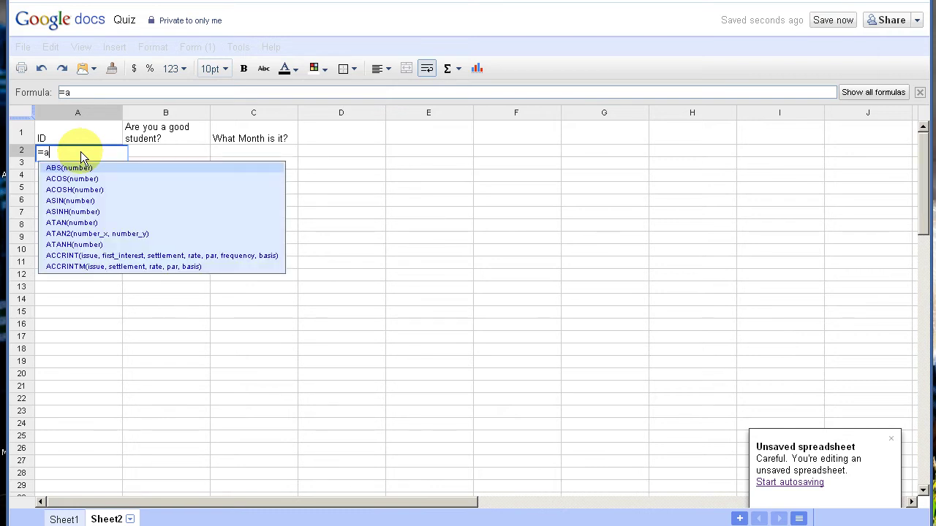
{"action": "type", "text": "rr"}
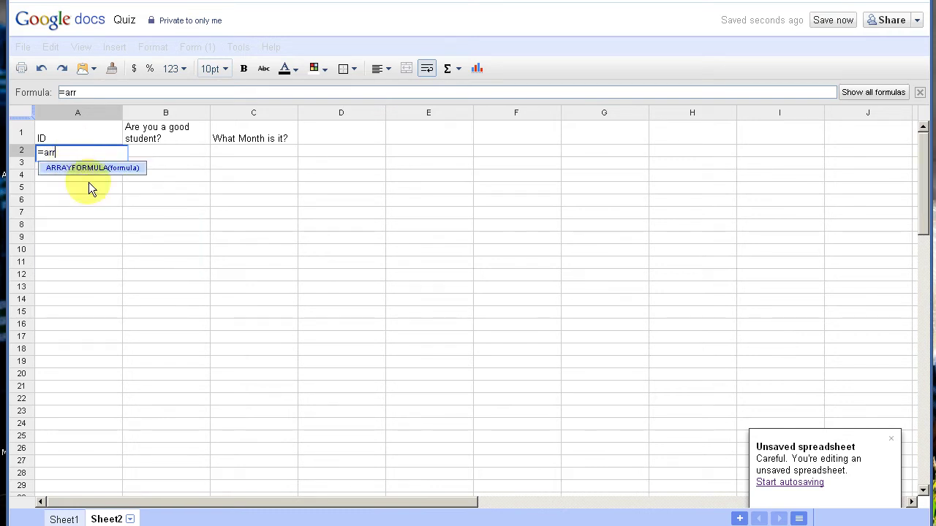
{"action": "left_click", "coordinate": [90, 169]}
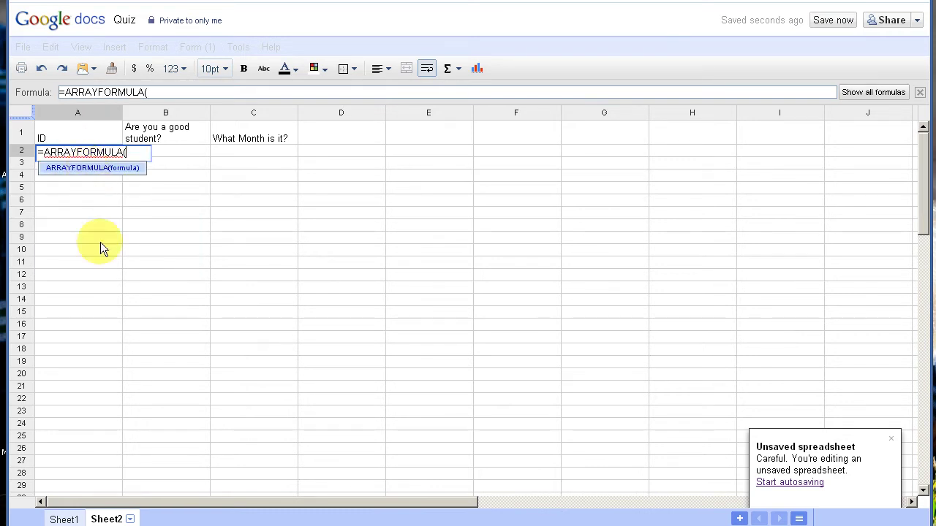
{"action": "left_click", "coordinate": [62, 518]}
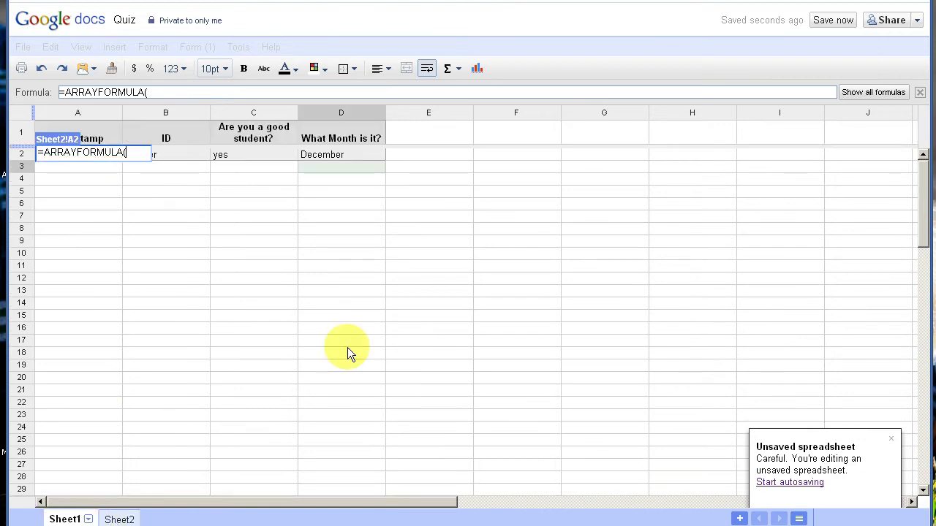
{"action": "left_click", "coordinate": [184, 154]}
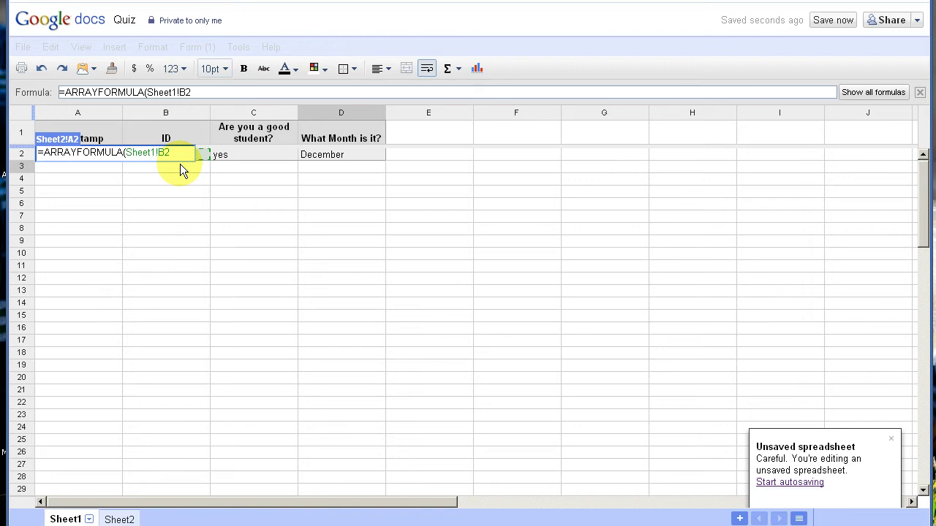
{"action": "type", "text": ":B"}
{"action": "key", "text": "Return"}
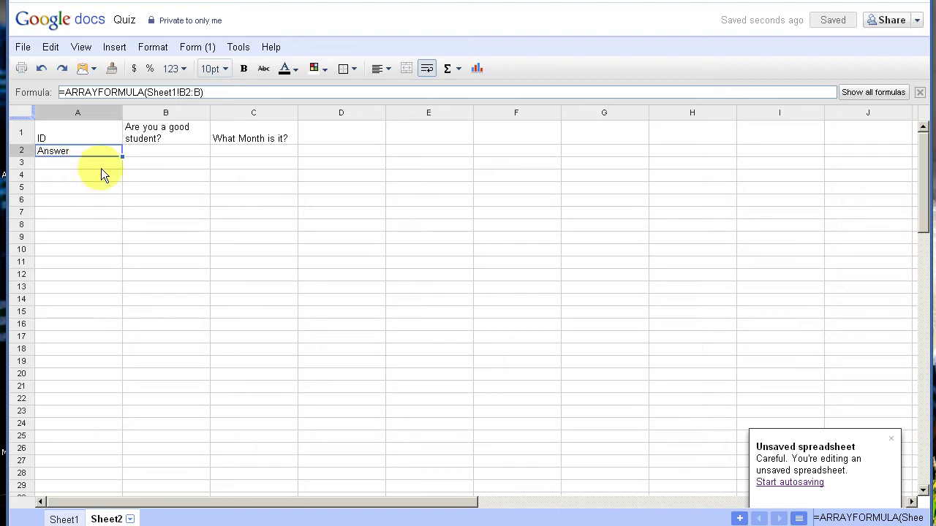
Link cell B2 of Sheet2 with =Sheet1!C2 and fill the formula across to C2.
{"action": "left_click", "coordinate": [148, 151]}
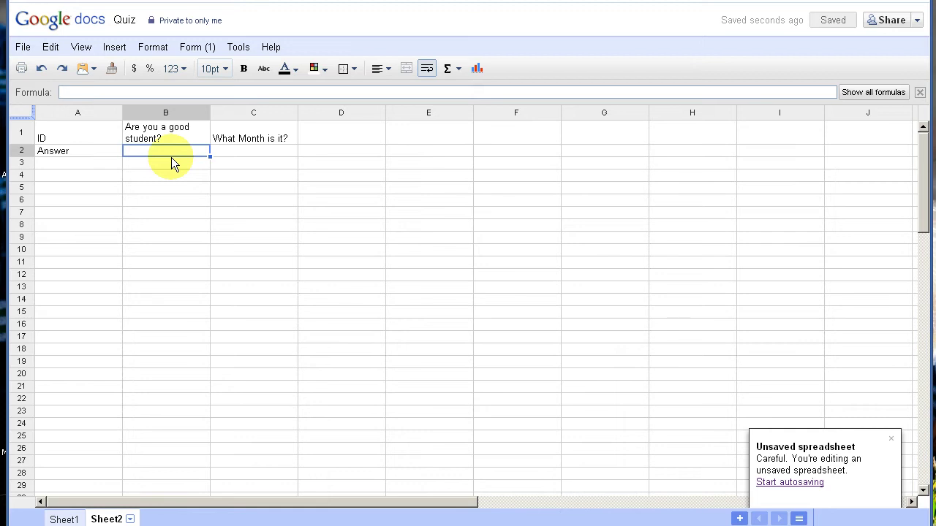
{"action": "type", "text": "="}
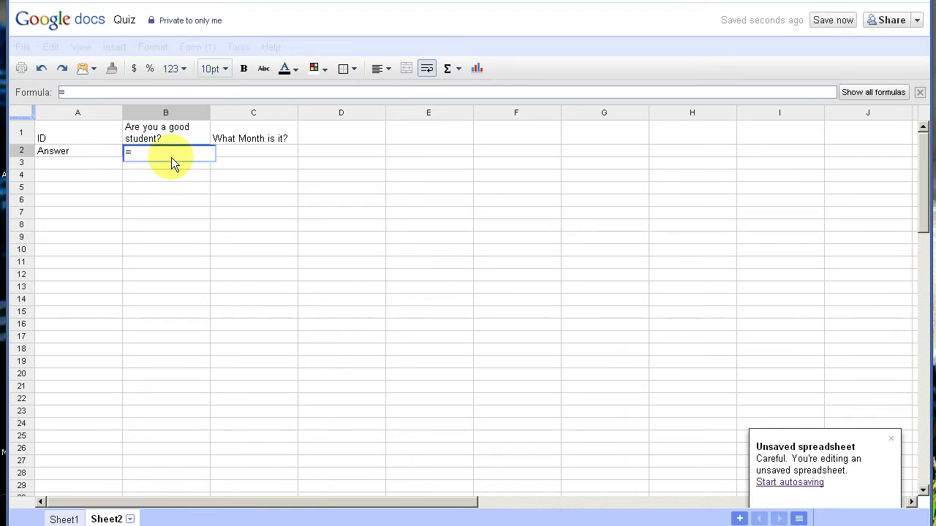
{"action": "left_click", "coordinate": [64, 519]}
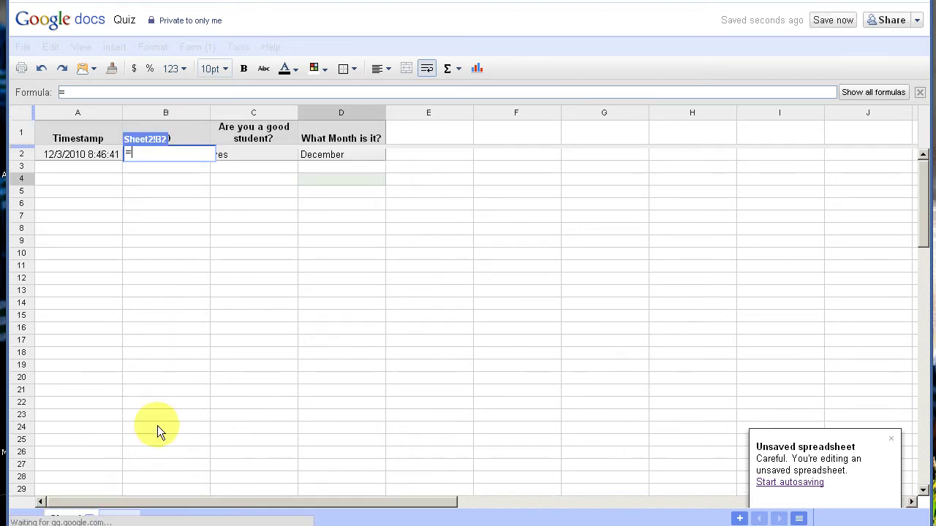
{"action": "left_click", "coordinate": [253, 153]}
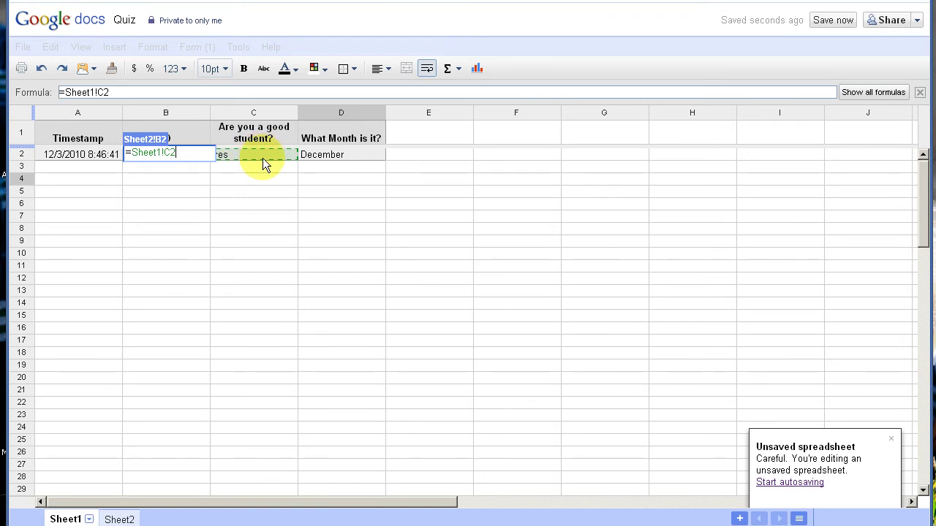
{"action": "key", "text": "Return"}
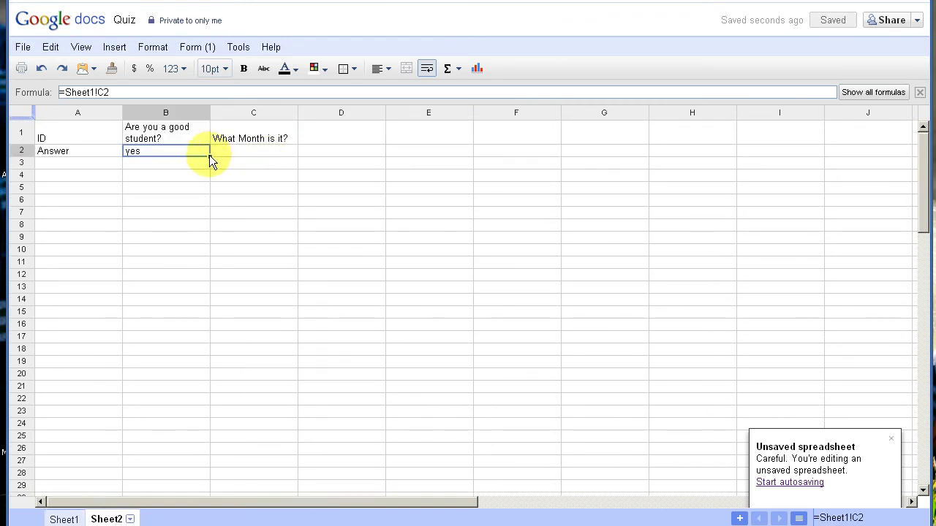
{"action": "left_click_drag", "start_coordinate": [209, 155], "coordinate": [249, 155]}
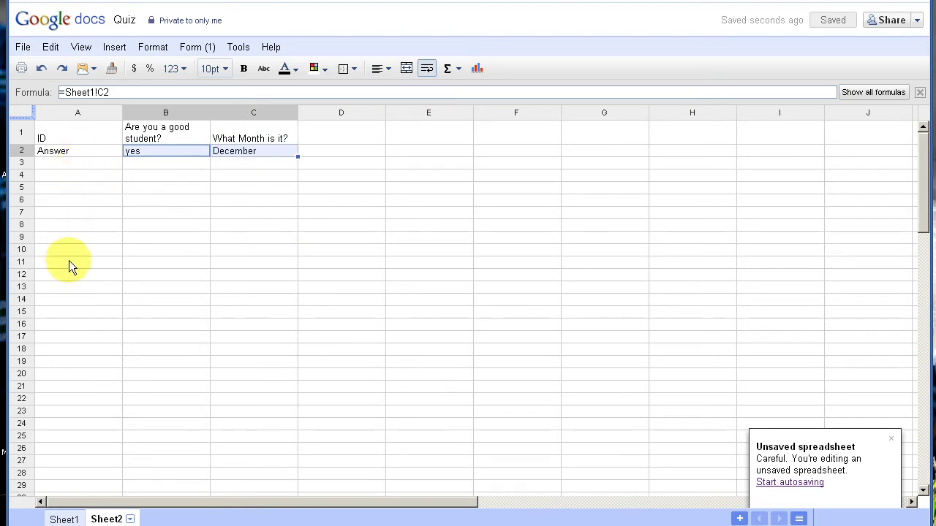
Begin an ARRAYFORMULA with an if test in cell B3 of Sheet2, comparing Sheet1!C3:C with B$2.
{"action": "left_click", "coordinate": [132, 166]}
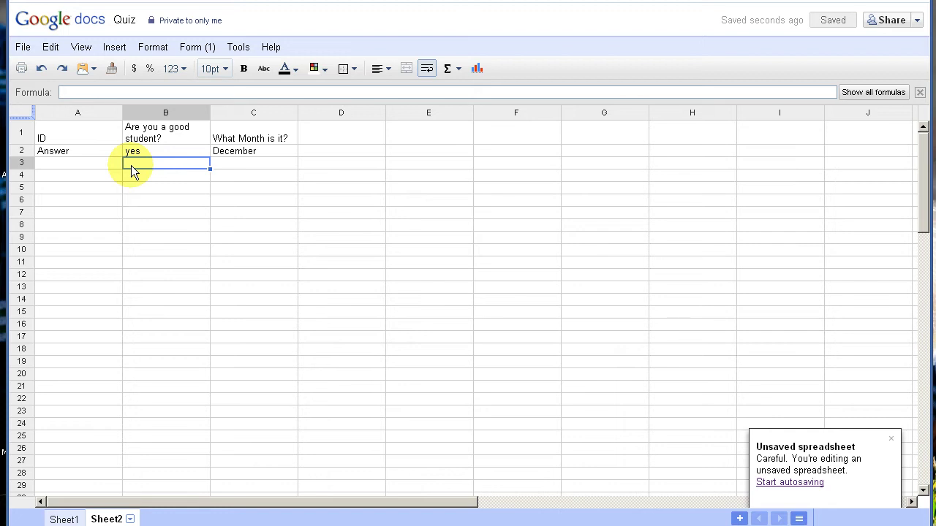
{"action": "type", "text": "=ar"}
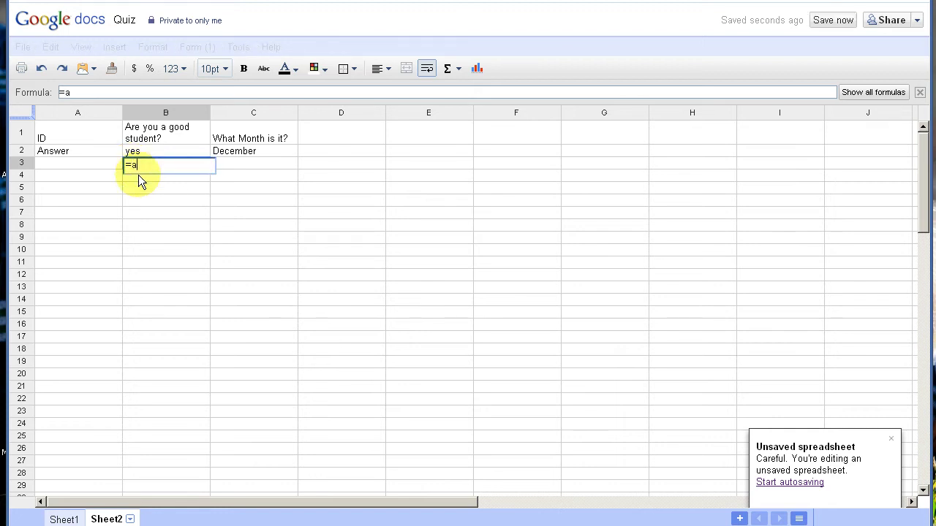
{"action": "left_click", "coordinate": [154, 180]}
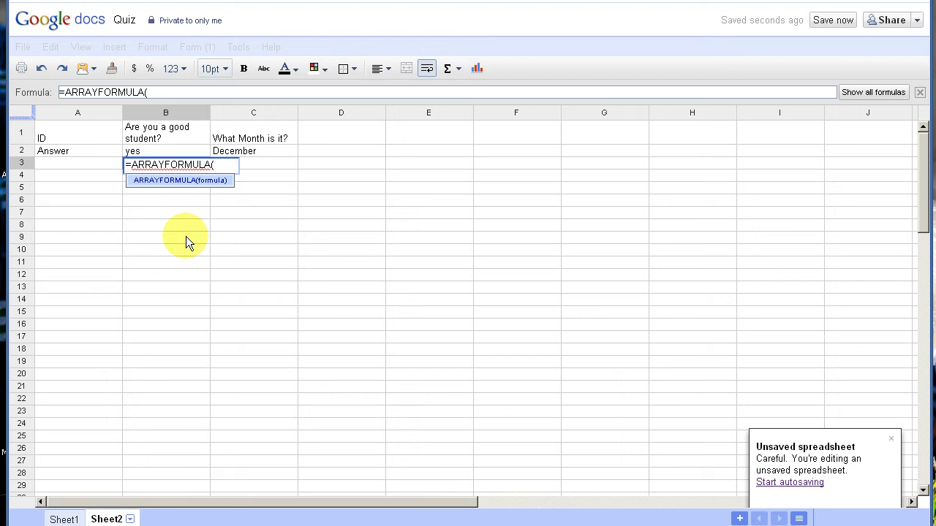
{"action": "type", "text": "if("}
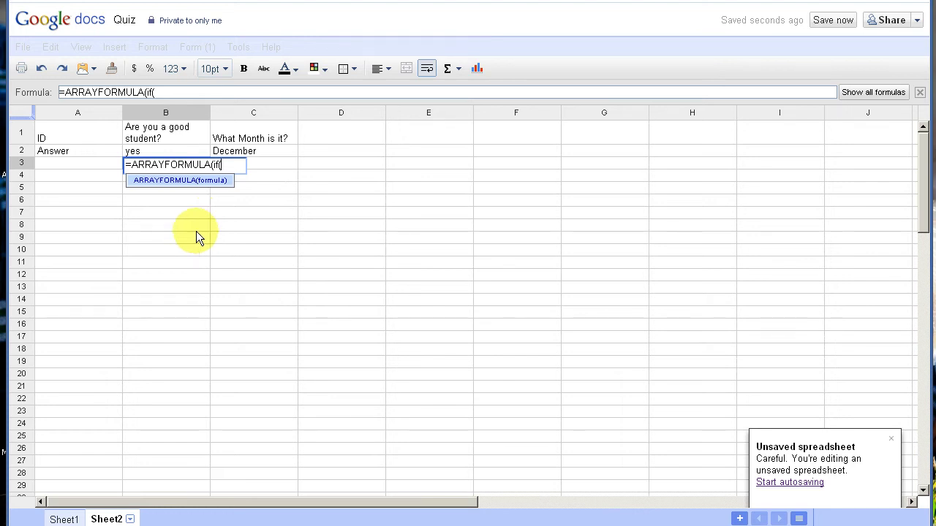
{"action": "left_click", "coordinate": [63, 519]}
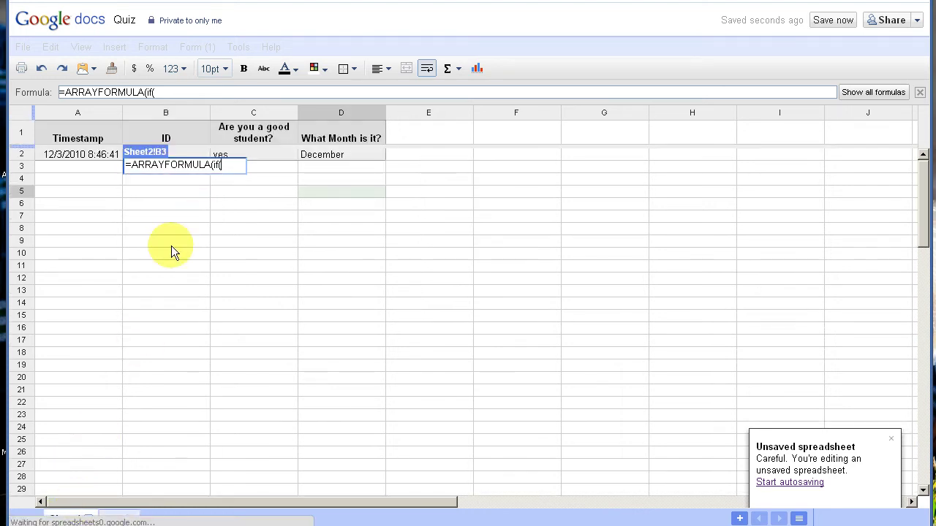
{"action": "left_click", "coordinate": [261, 167]}
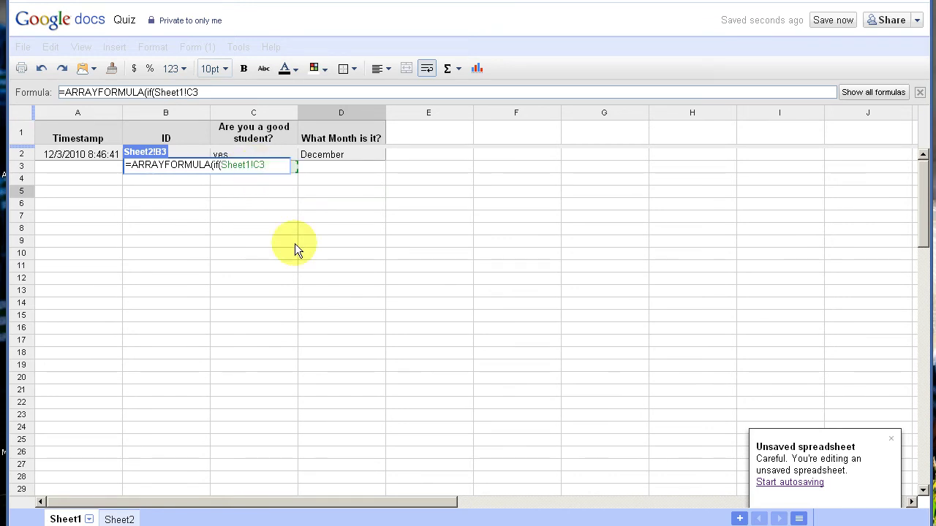
{"action": "type", "text": ":C="}
{"action": "left_click", "coordinate": [121, 519]}
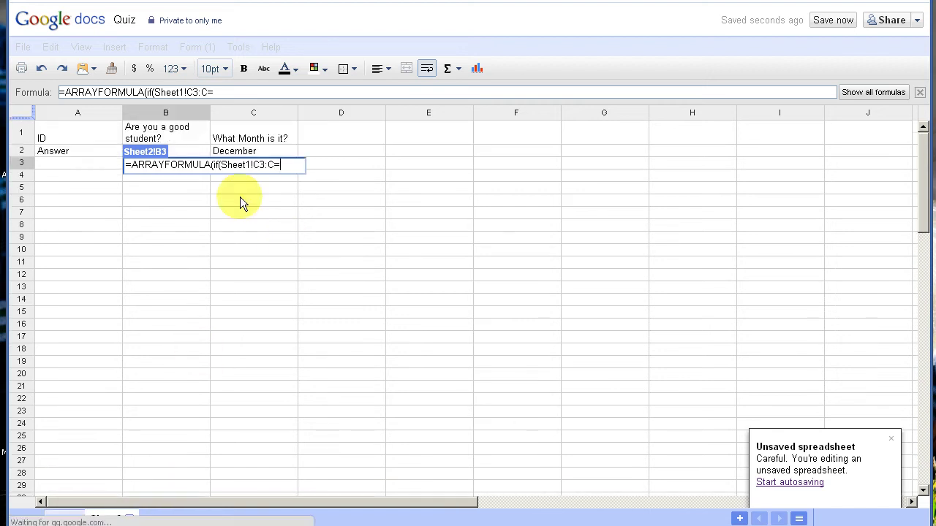
{"action": "left_click", "coordinate": [184, 151]}
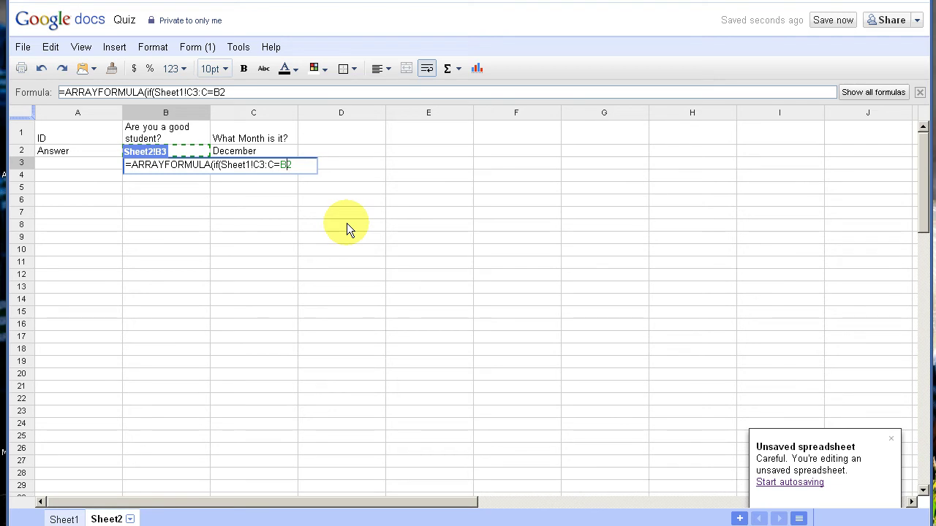
{"action": "key", "text": "Left"}
{"action": "type", "text": "$"}
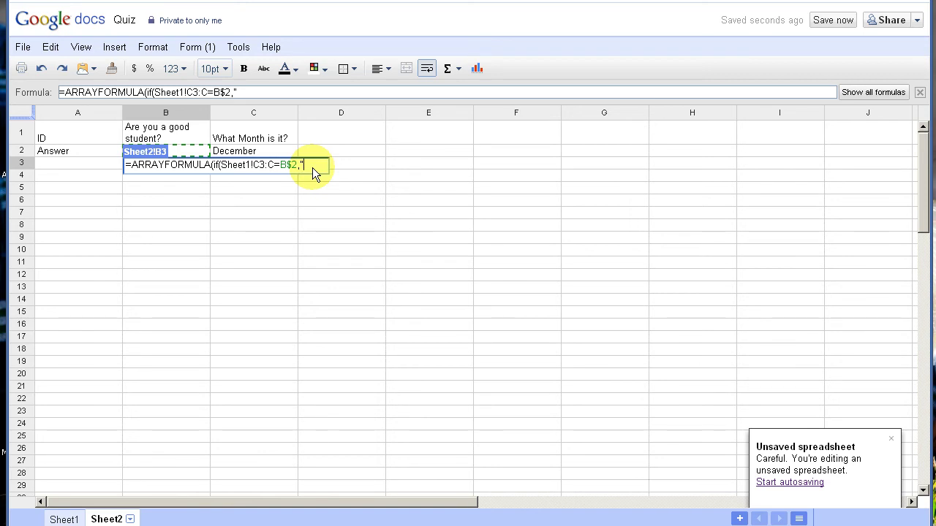
Complete the B3 formula with the results "correct" and "incorrect", and fill it across to C3.
{"action": "type", "text": "correct"}
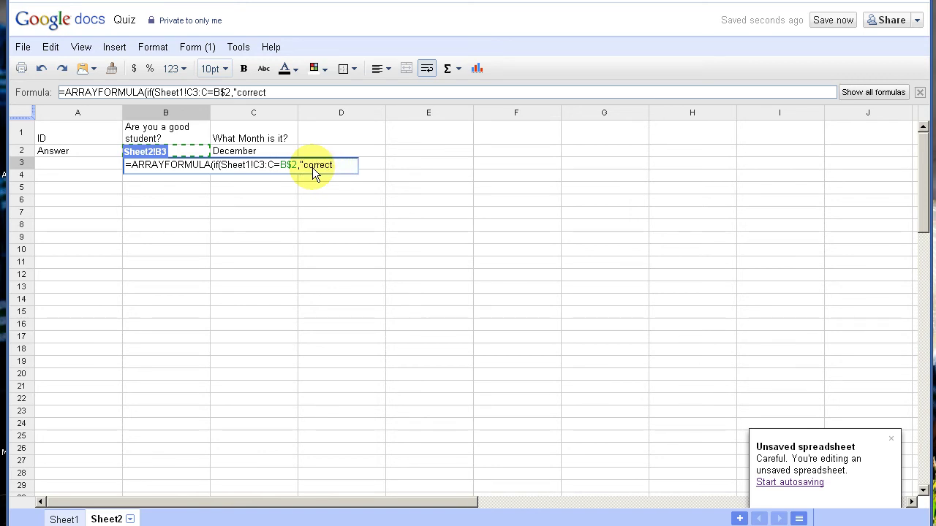
{"action": "type", "text": "\","}
{"action": "type", "text": "incorrect"}
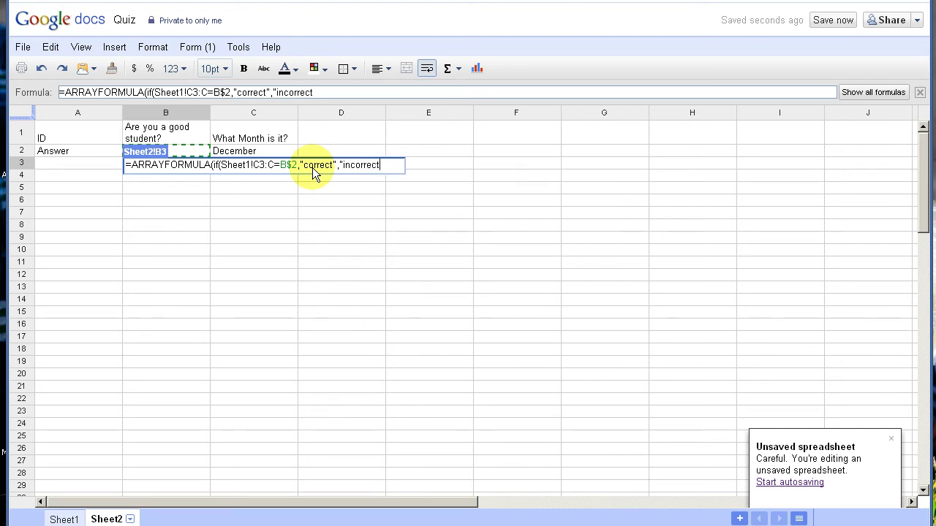
{"action": "type", "text": "\")"}
{"action": "key", "text": "Return"}
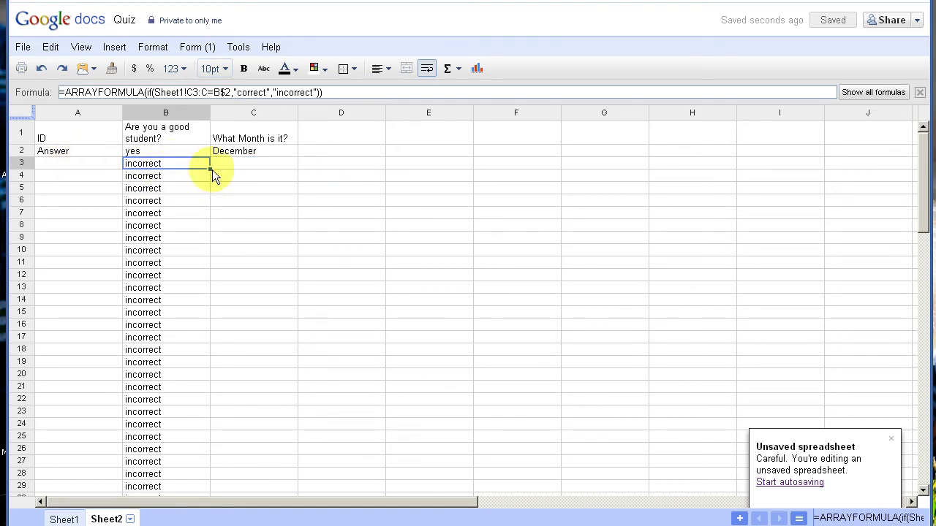
{"action": "left_click_drag", "start_coordinate": [208, 169], "coordinate": [244, 184]}
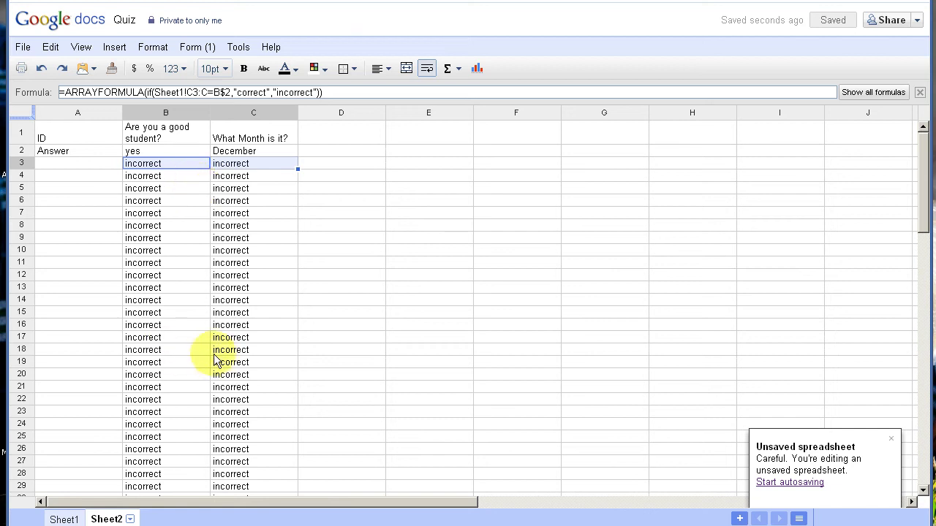
Submit a test response on the live quiz form with ID "test", answering "no" to the student question and "December" for the month.
{"action": "left_click", "coordinate": [64, 519]}
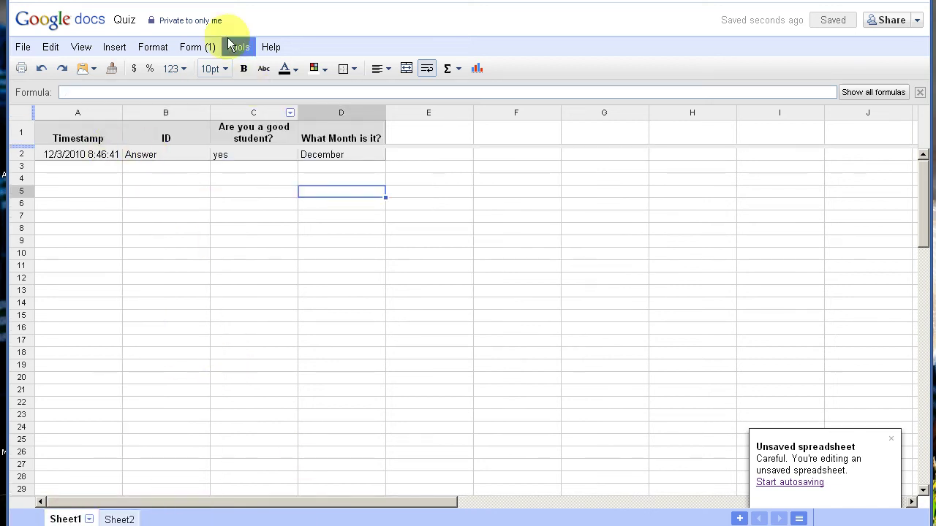
{"action": "left_click", "coordinate": [199, 48]}
{"action": "left_click", "coordinate": [213, 113]}
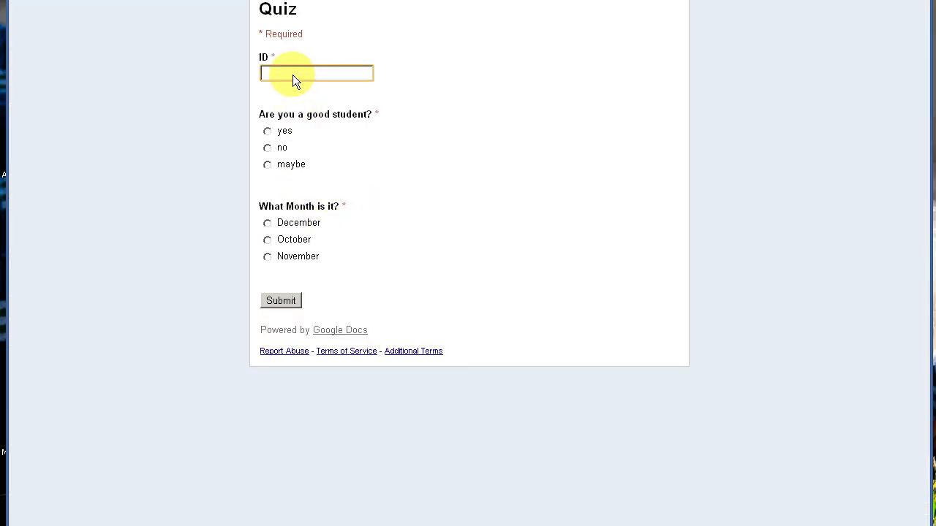
{"action": "type", "text": "test"}
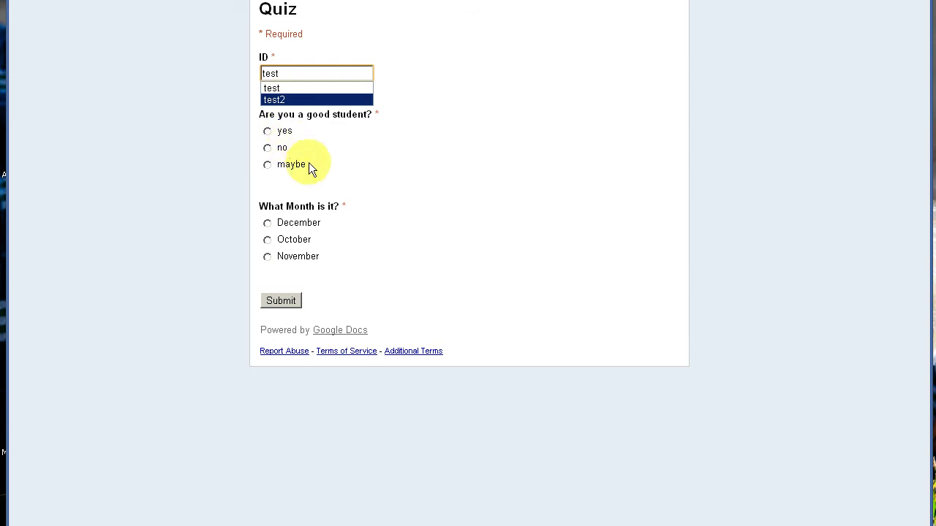
{"action": "left_click", "coordinate": [267, 148]}
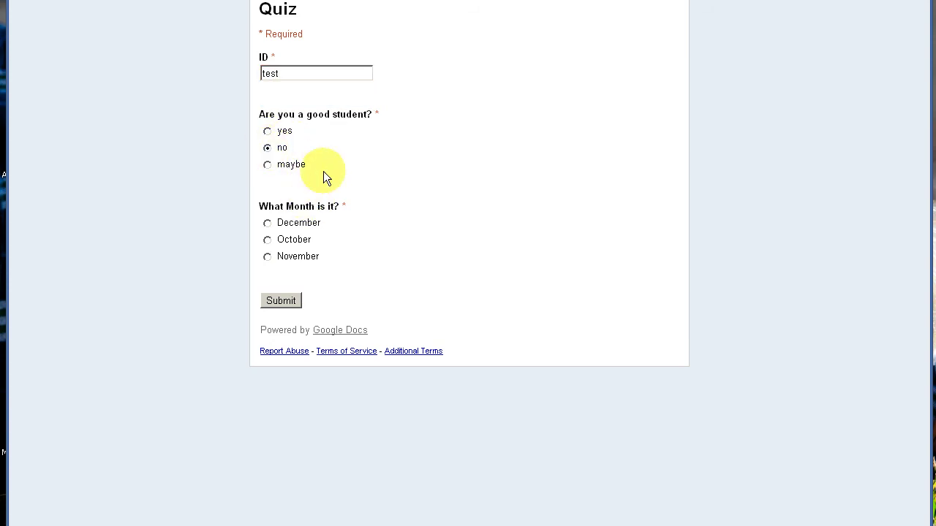
{"action": "left_click", "coordinate": [267, 223]}
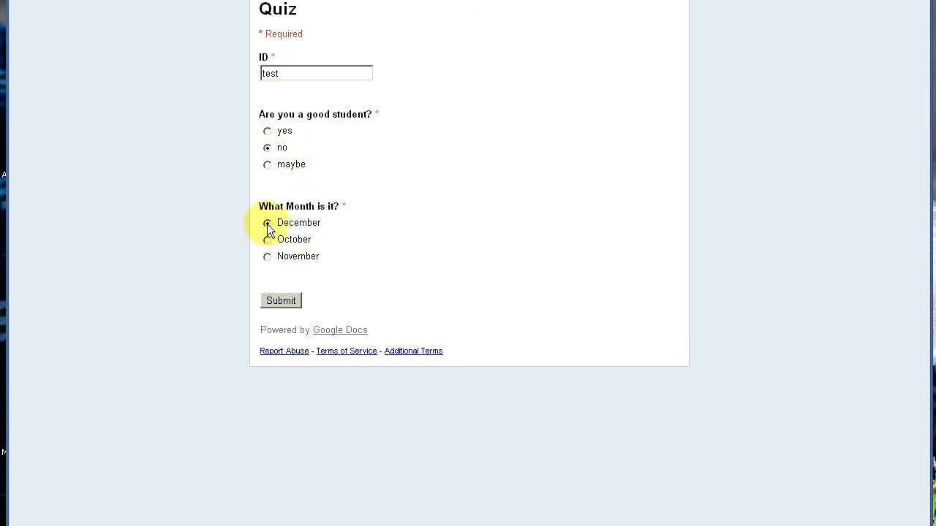
{"action": "left_click", "coordinate": [283, 301]}
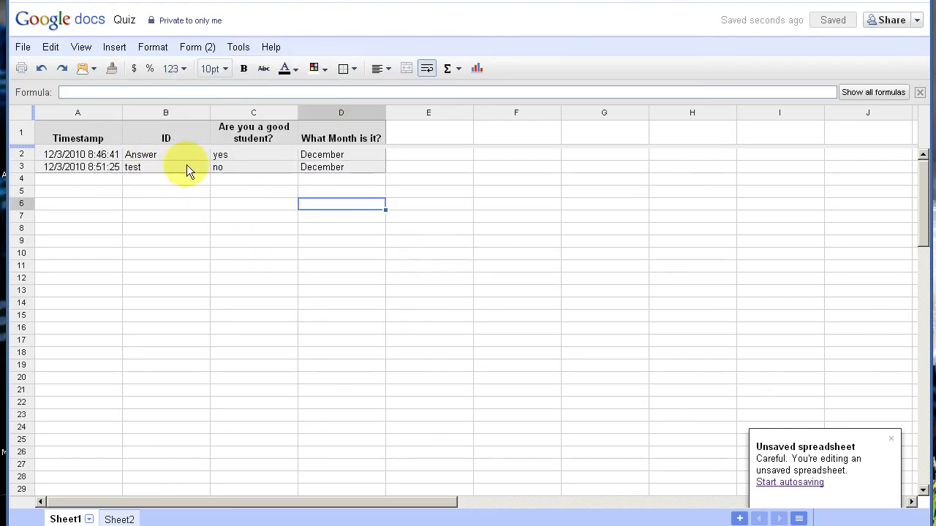
Correct the B3 formula in Sheet2 so its response range starts at row 3, as Sheet1!C3:C.
{"action": "left_click", "coordinate": [118, 519]}
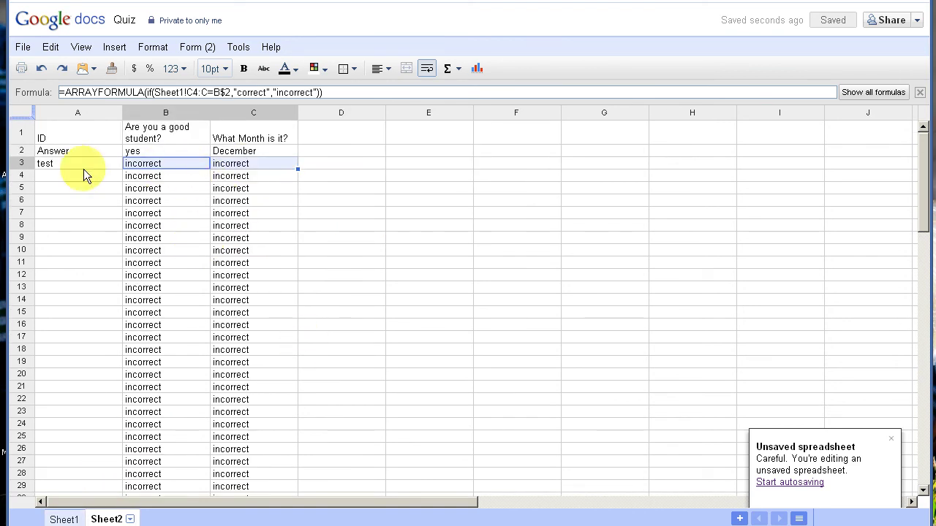
{"action": "left_click", "coordinate": [193, 161]}
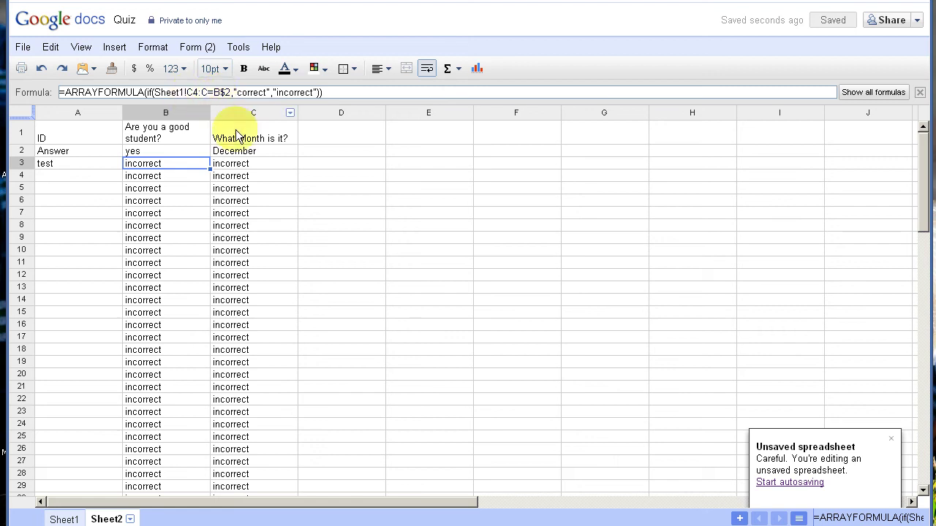
{"action": "left_click", "coordinate": [258, 163]}
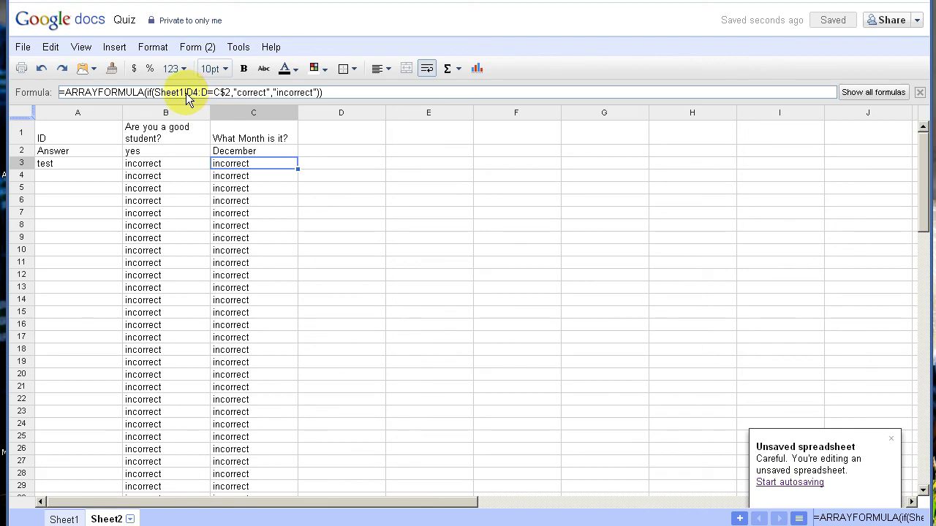
{"action": "left_click", "coordinate": [172, 163]}
{"action": "left_click", "coordinate": [193, 94]}
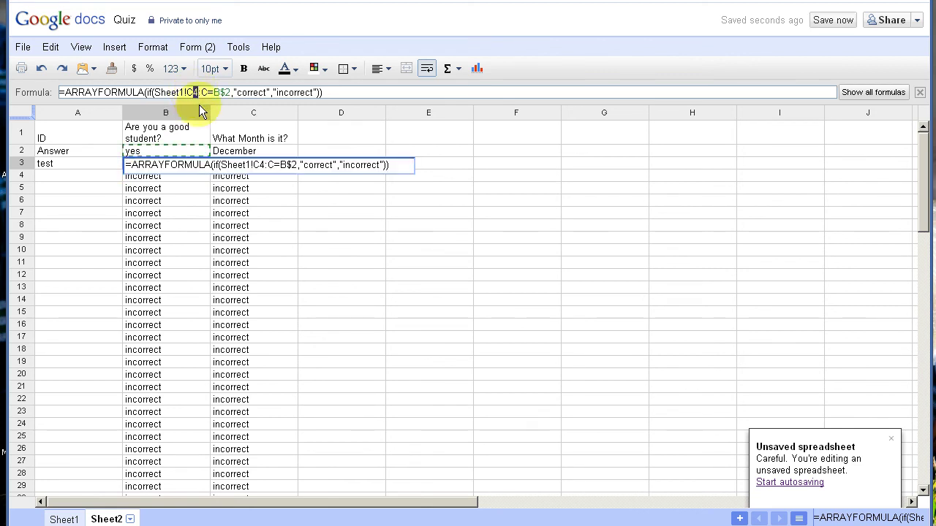
{"action": "key", "text": "Return"}
Change the response range in the C3 formula of Sheet2 to Sheet1!D3:D.
{"action": "left_click", "coordinate": [254, 162]}
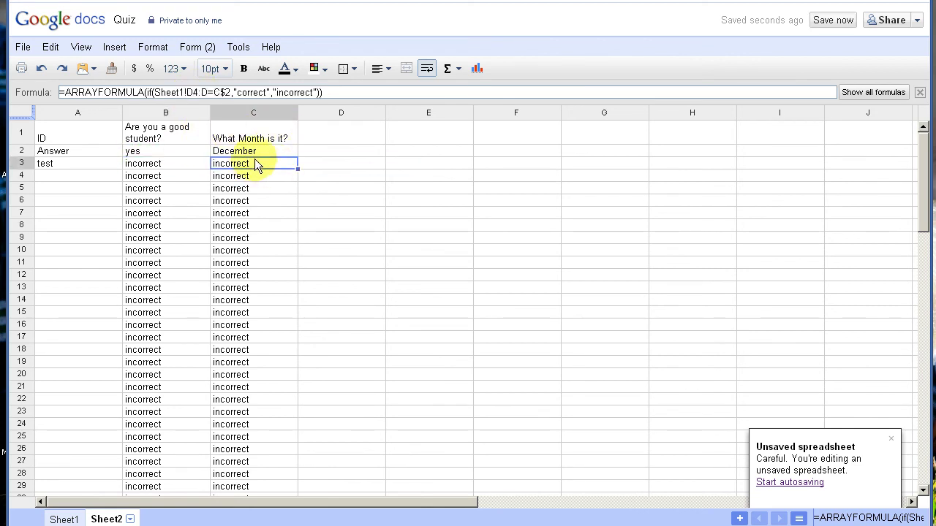
{"action": "left_click", "coordinate": [197, 92]}
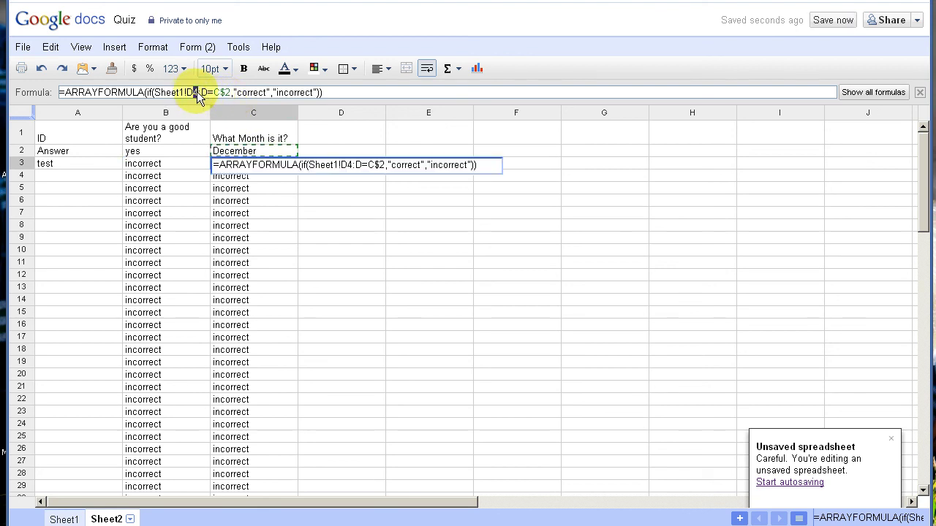
{"action": "key", "text": "BackSpace"}
{"action": "type", "text": "3"}
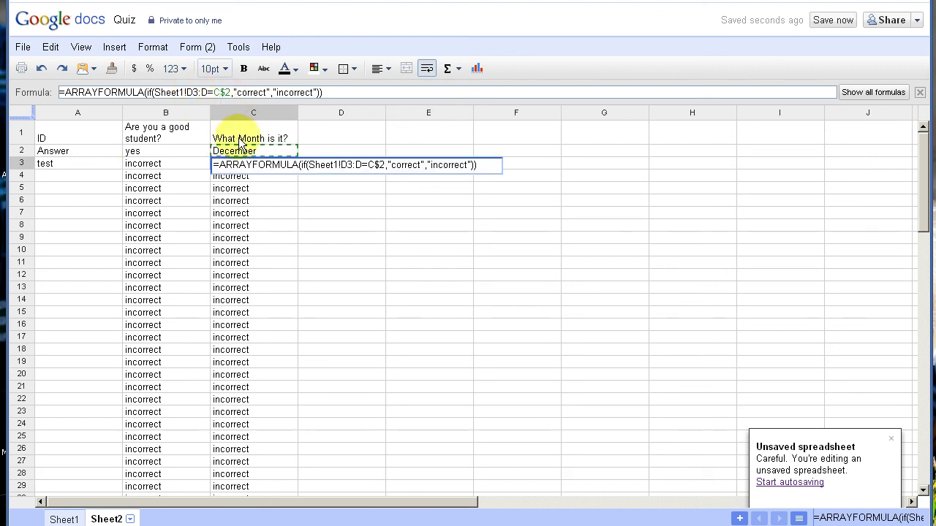
{"action": "key", "text": "Return"}
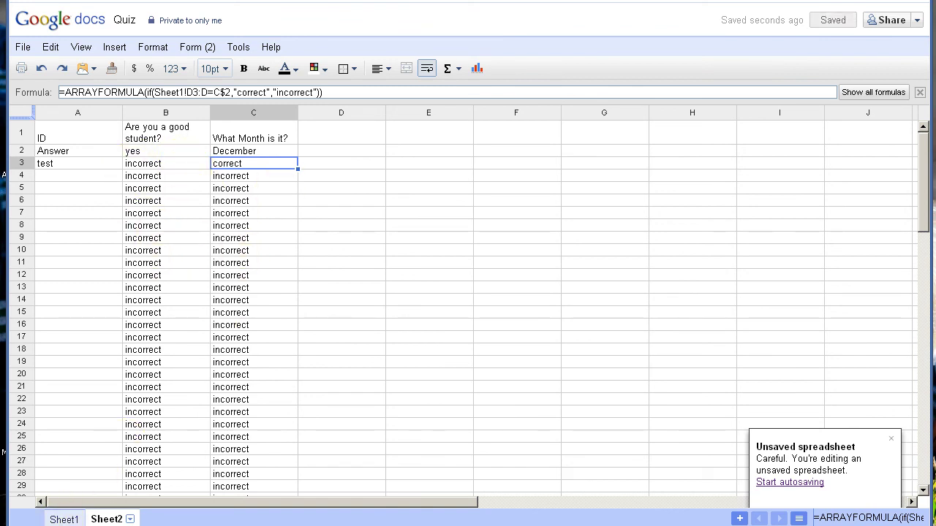
Submit a second response on the live quiz form with ID "test2", answering "yes" to the student question and "October" for the month.
{"action": "left_click", "coordinate": [196, 47]}
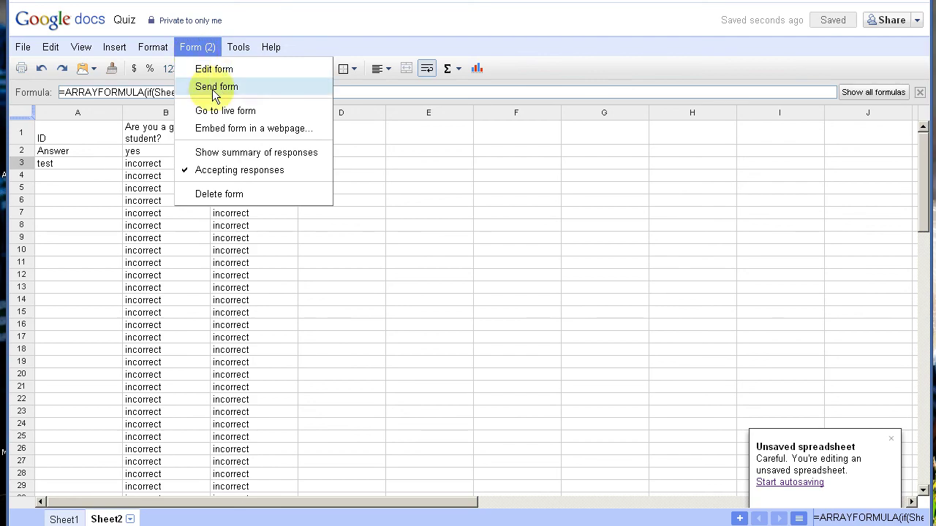
{"action": "left_click", "coordinate": [219, 111]}
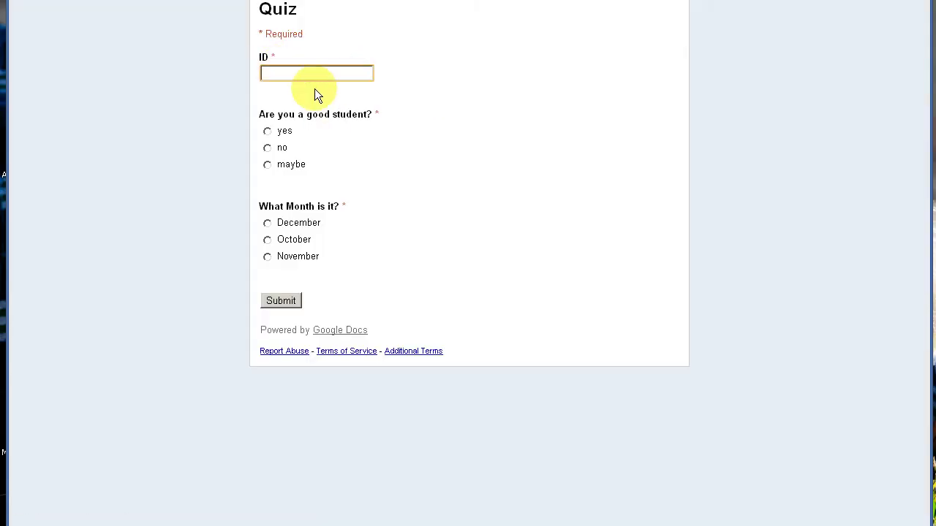
{"action": "type", "text": "te"}
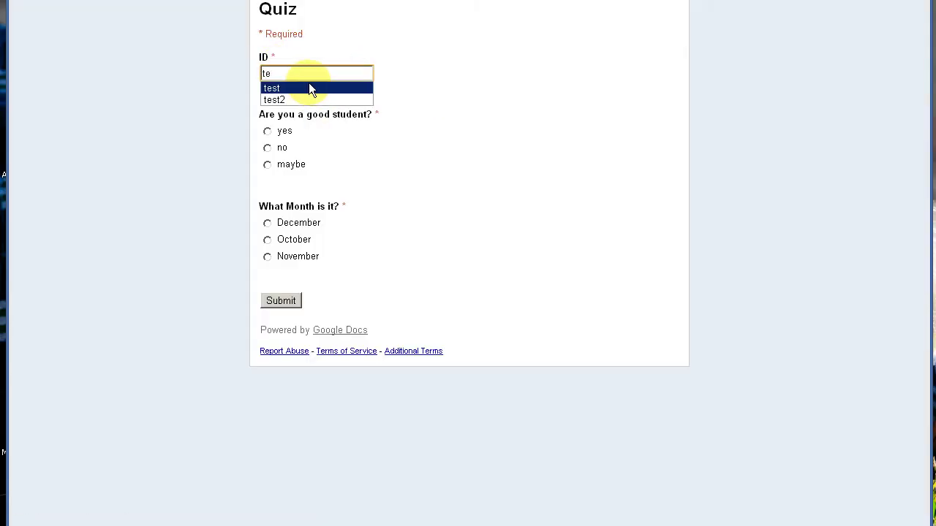
{"action": "left_click", "coordinate": [307, 99]}
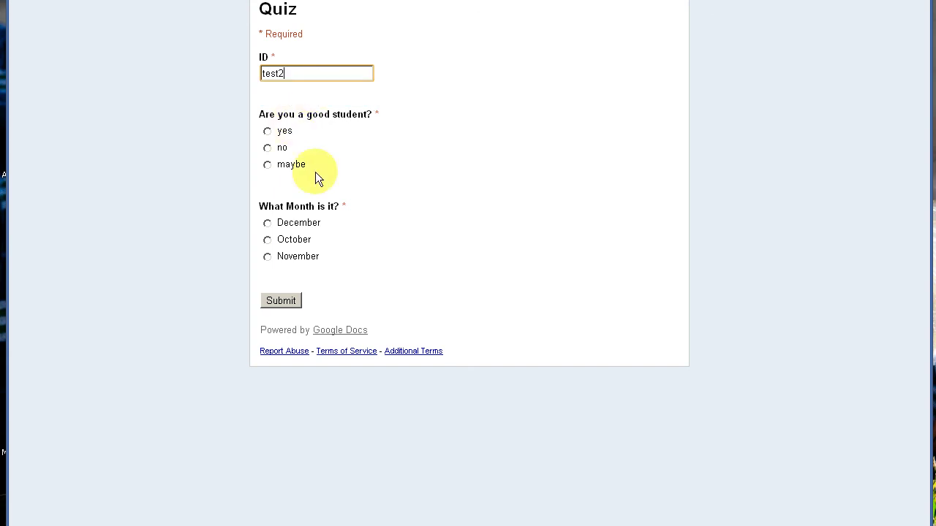
{"action": "left_click", "coordinate": [265, 131]}
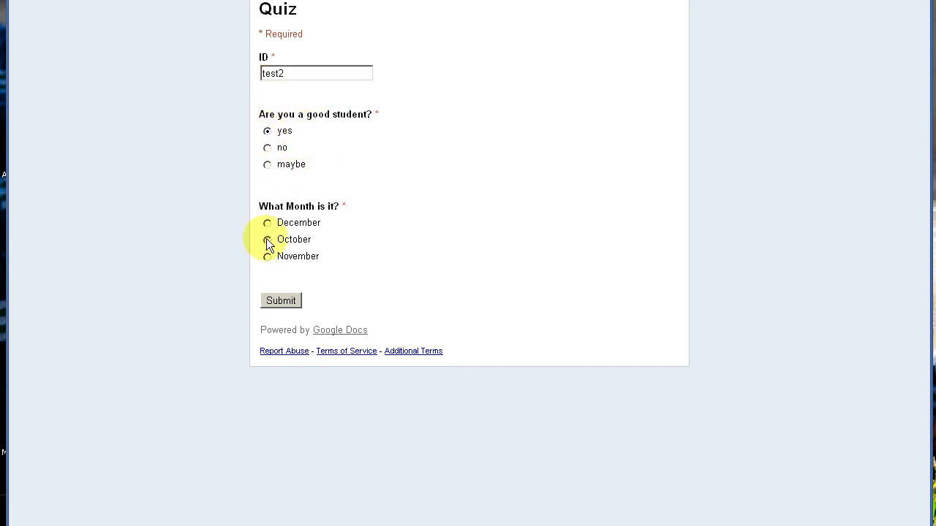
{"action": "left_click", "coordinate": [287, 303]}
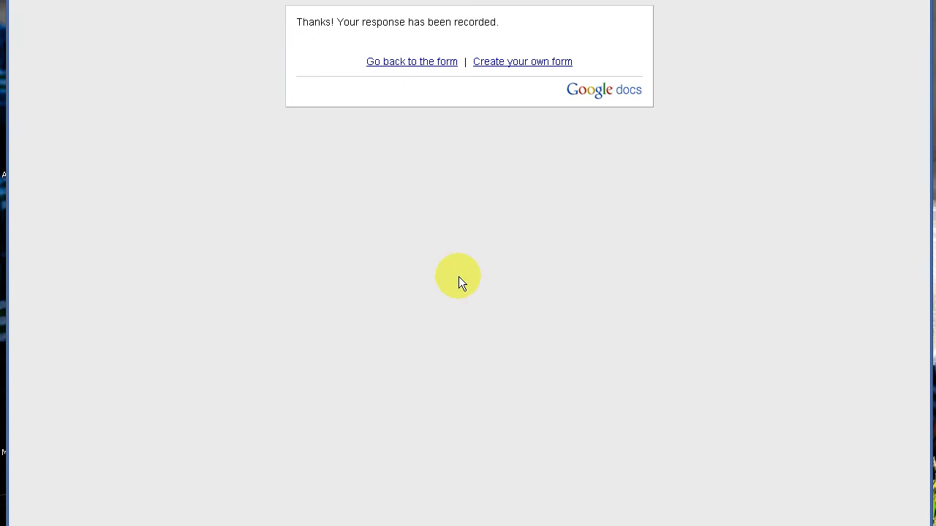
Return to the quiz spreadsheet and compare the submitted responses in Sheet1 with their grading in Sheet2.
{"action": "left_click", "coordinate": [254, 1]}
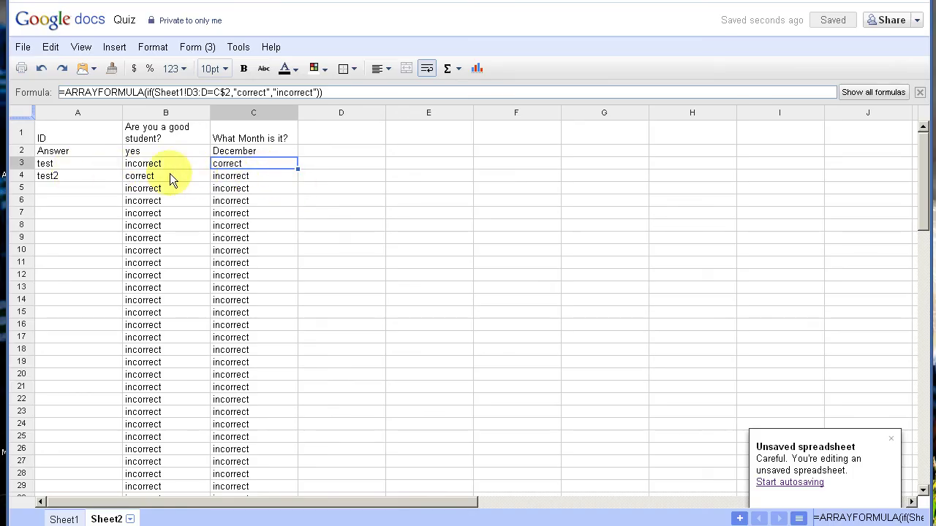
{"action": "left_click", "coordinate": [64, 519]}
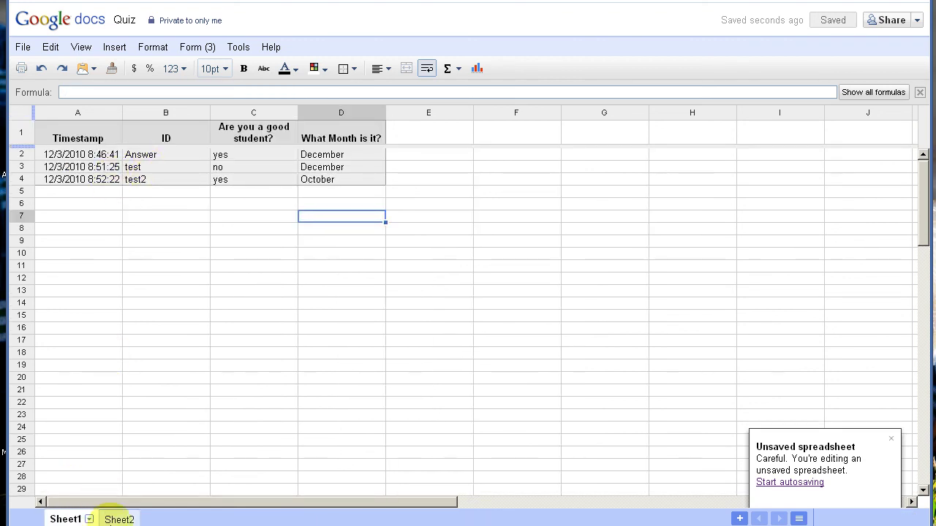
{"action": "left_click", "coordinate": [119, 519]}
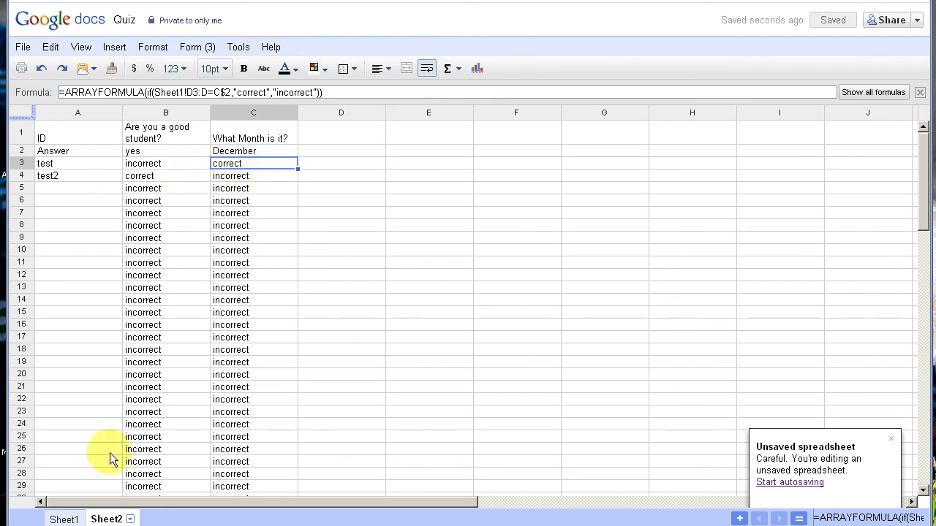
{"action": "left_click", "coordinate": [65, 519]}
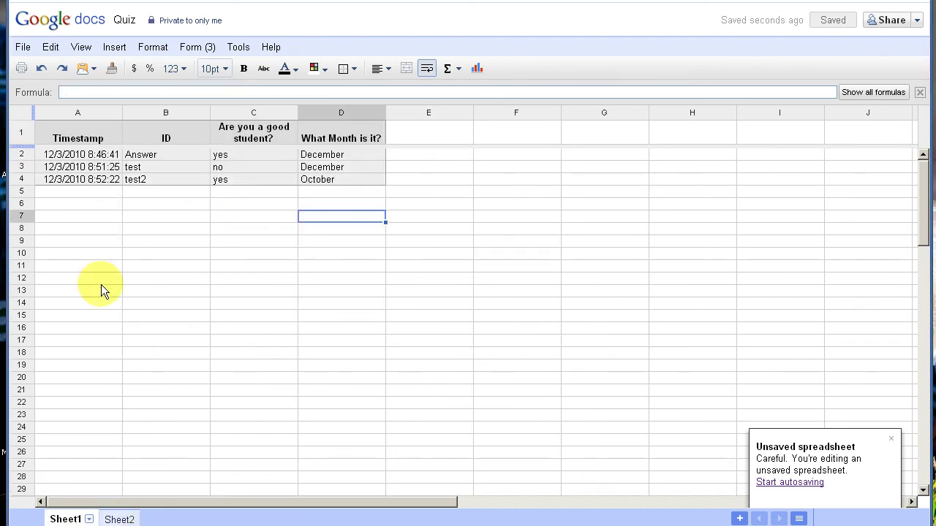
{"action": "left_click", "coordinate": [119, 519]}
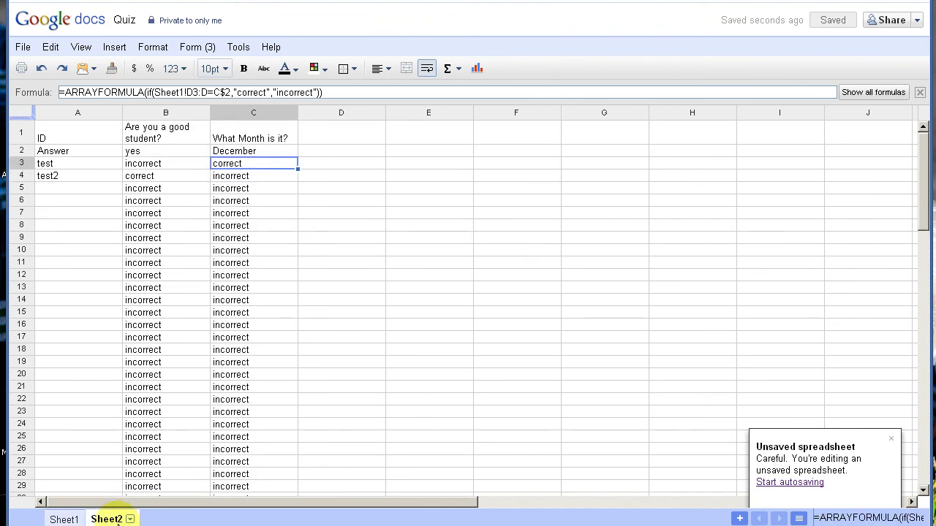